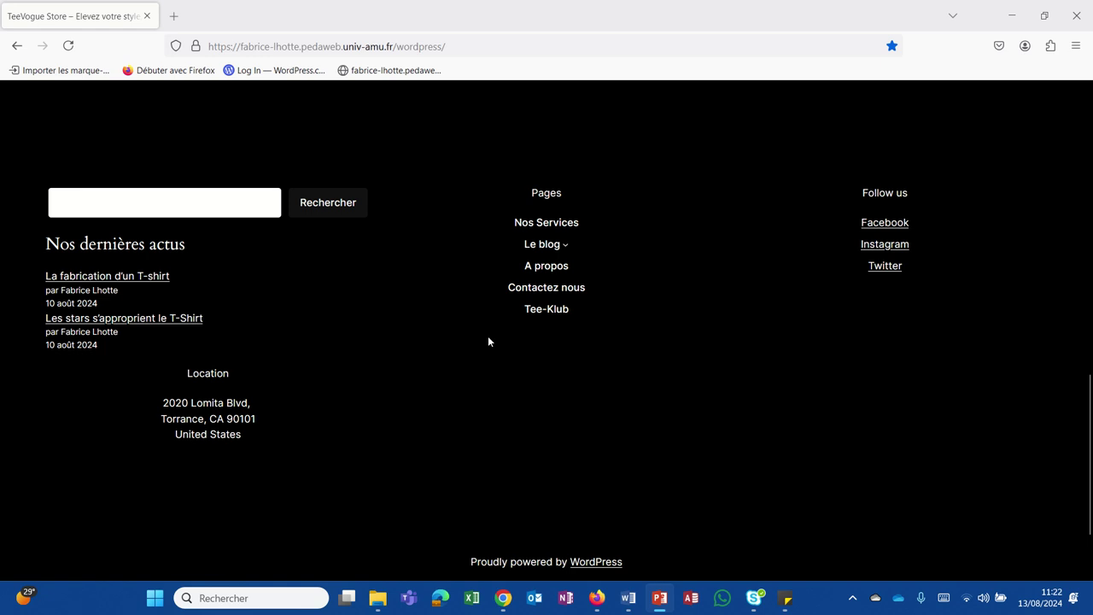
{"action": "scroll", "coordinate": [591, 278], "scroll_direction": "up", "scroll_amount": 3}
{"action": "scroll", "coordinate": [590, 274], "scroll_direction": "down", "scroll_amount": 3}
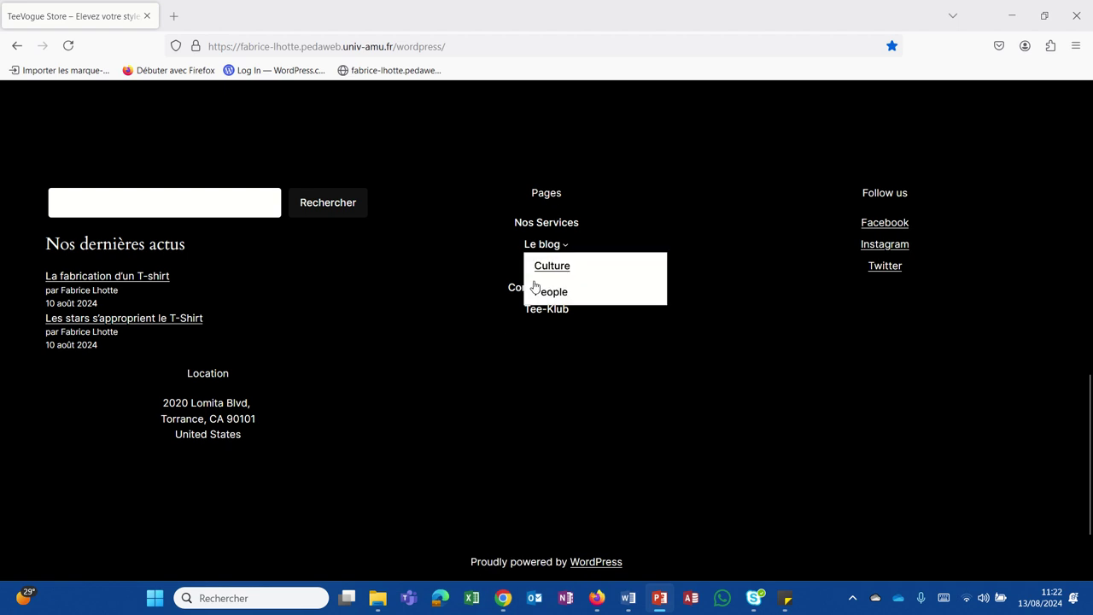
Switch to the WordPress dashboard in Chrome and open the home page in the site editor for editing
{"action": "left_click", "coordinate": [503, 601]}
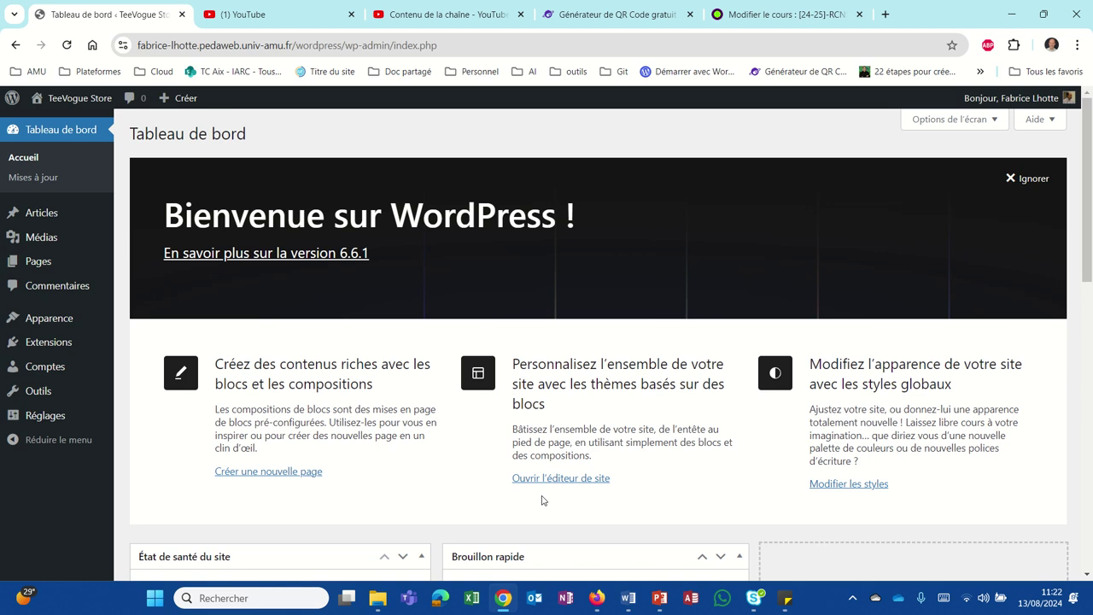
{"action": "mouse_move", "coordinate": [49, 316]}
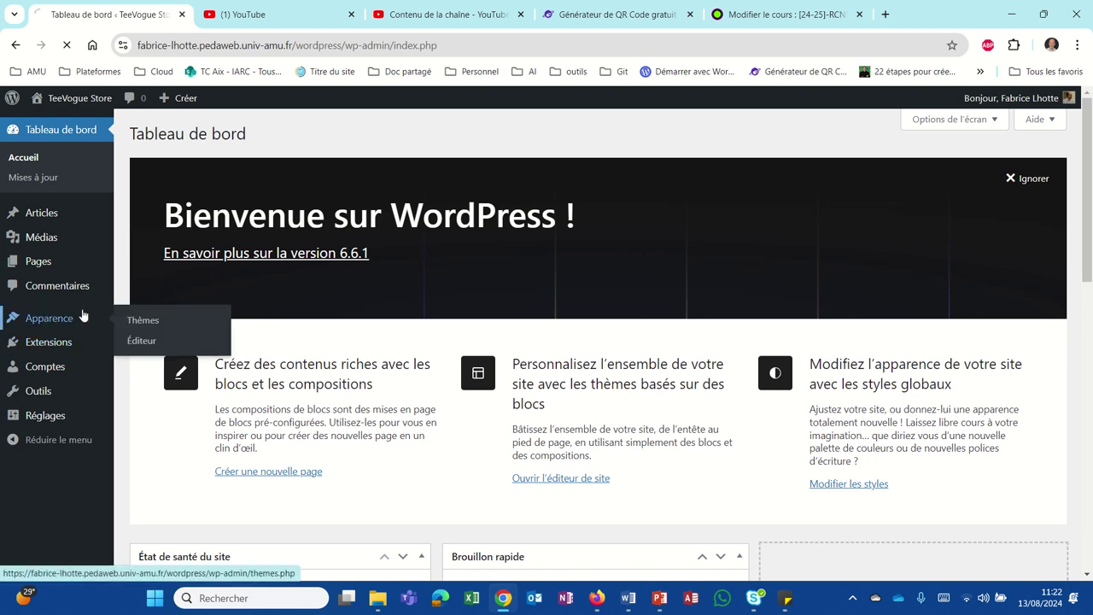
{"action": "left_click", "coordinate": [139, 349]}
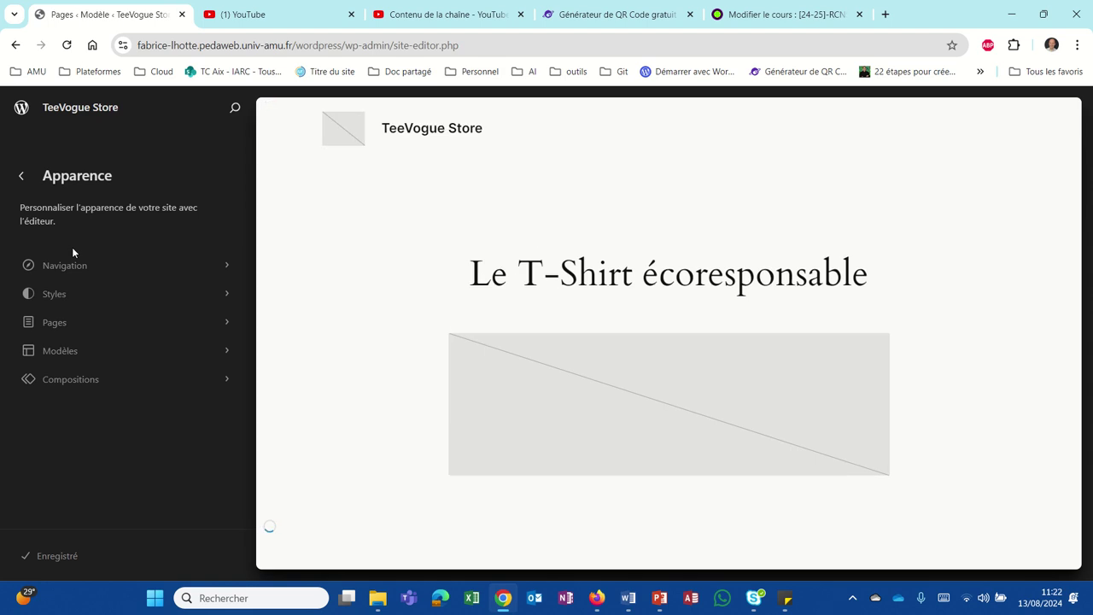
{"action": "scroll", "coordinate": [375, 362], "scroll_direction": "down", "scroll_amount": 10}
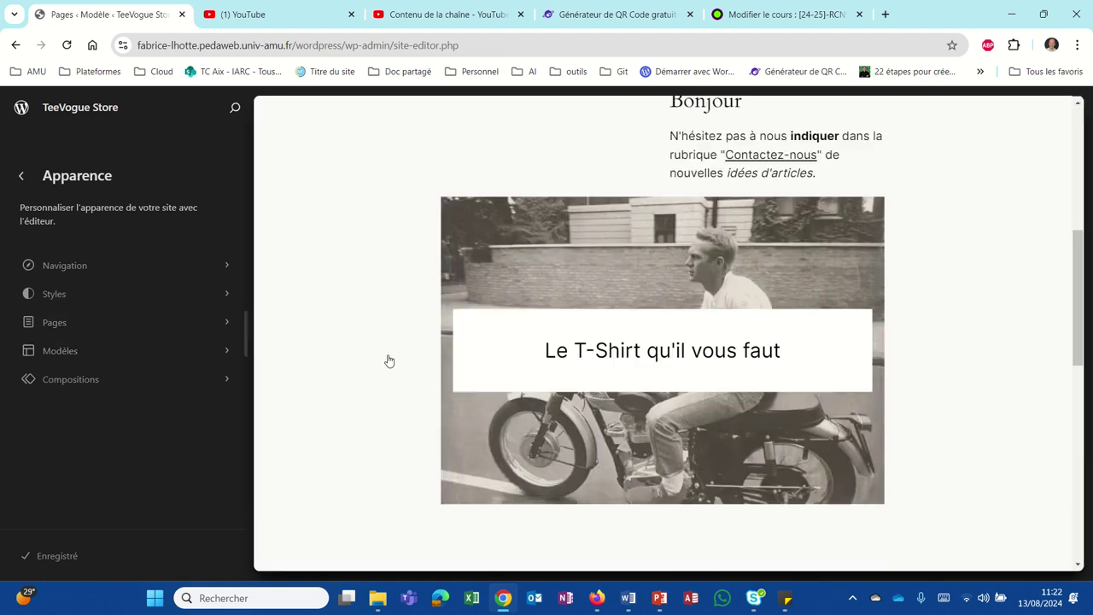
{"action": "left_click", "coordinate": [636, 476]}
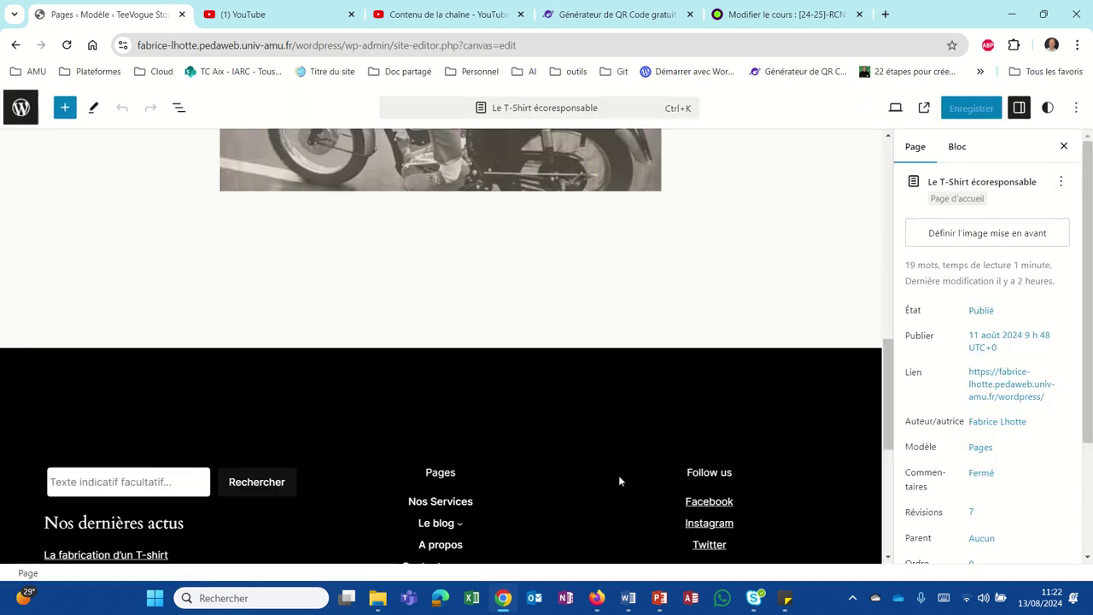
Select the footer block (Pied de page) with the block list shown and open its template part for editing
{"action": "left_click", "coordinate": [420, 501]}
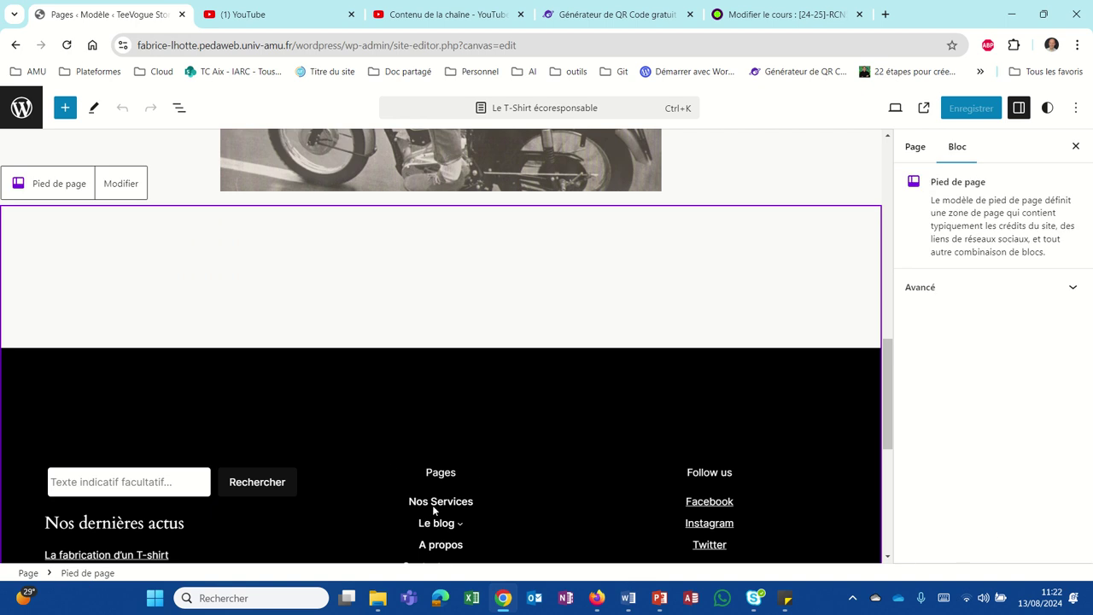
{"action": "scroll", "coordinate": [521, 465], "scroll_direction": "down", "scroll_amount": 2}
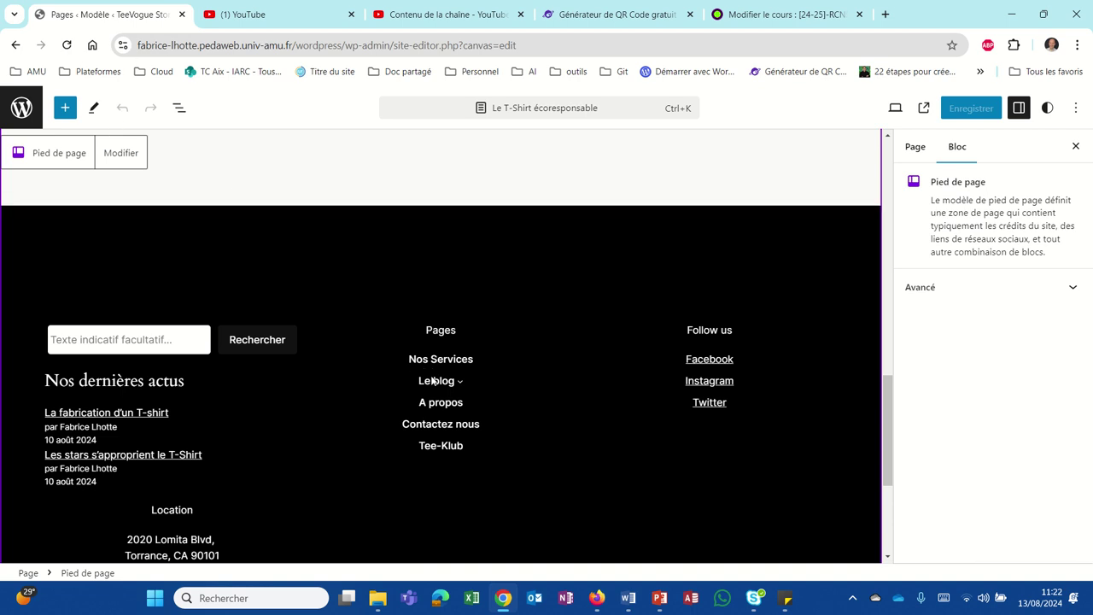
{"action": "left_click", "coordinate": [181, 116]}
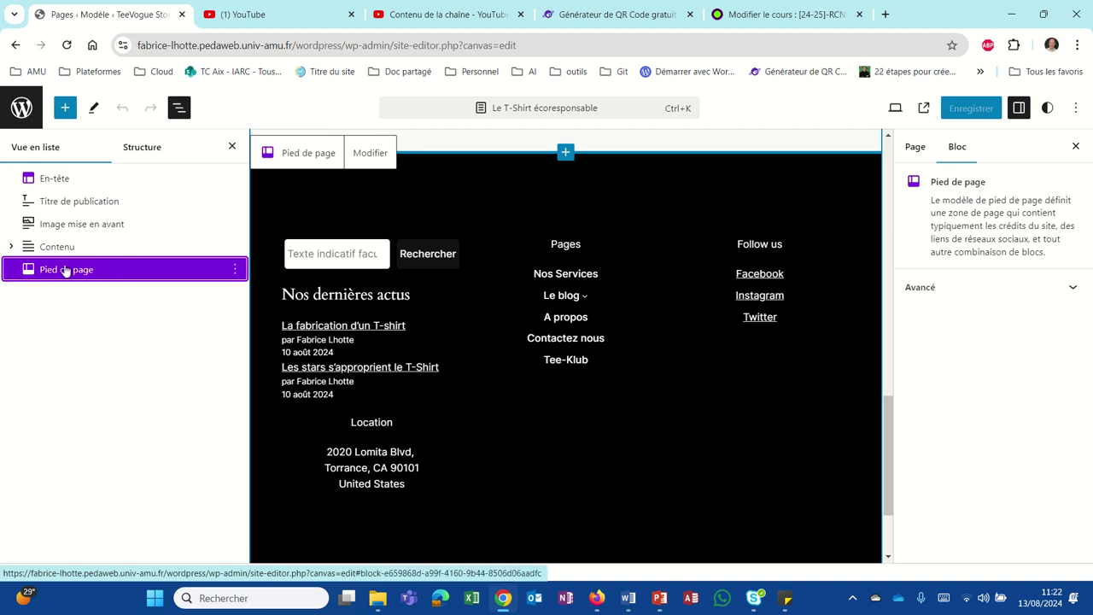
{"action": "left_click", "coordinate": [377, 157]}
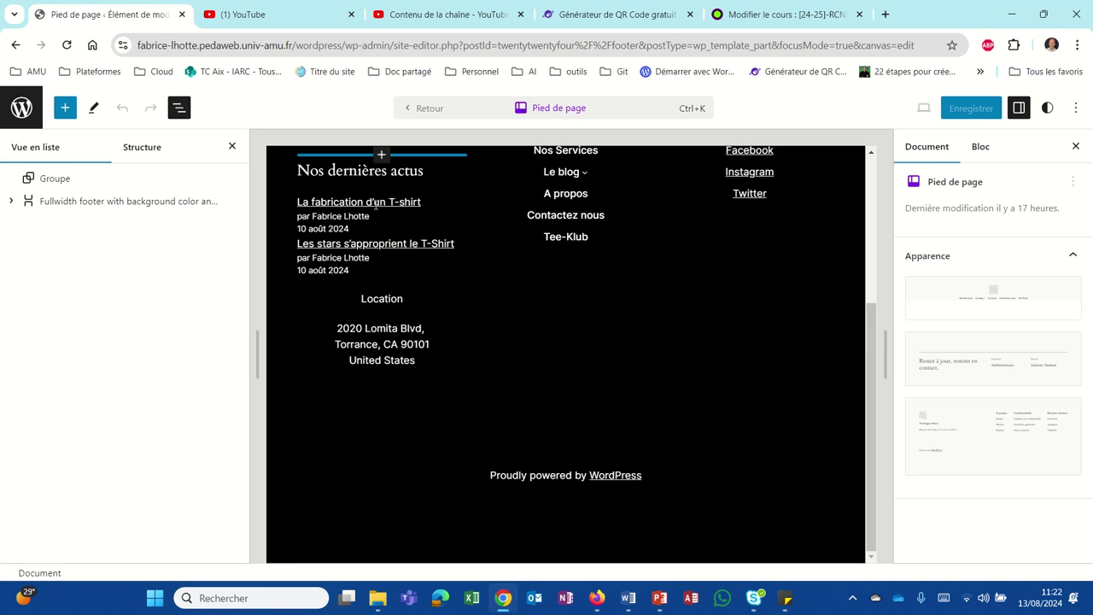
Select the Navigation block in the footer's Pages column and create a new empty menu for it
{"action": "left_click", "coordinate": [584, 210]}
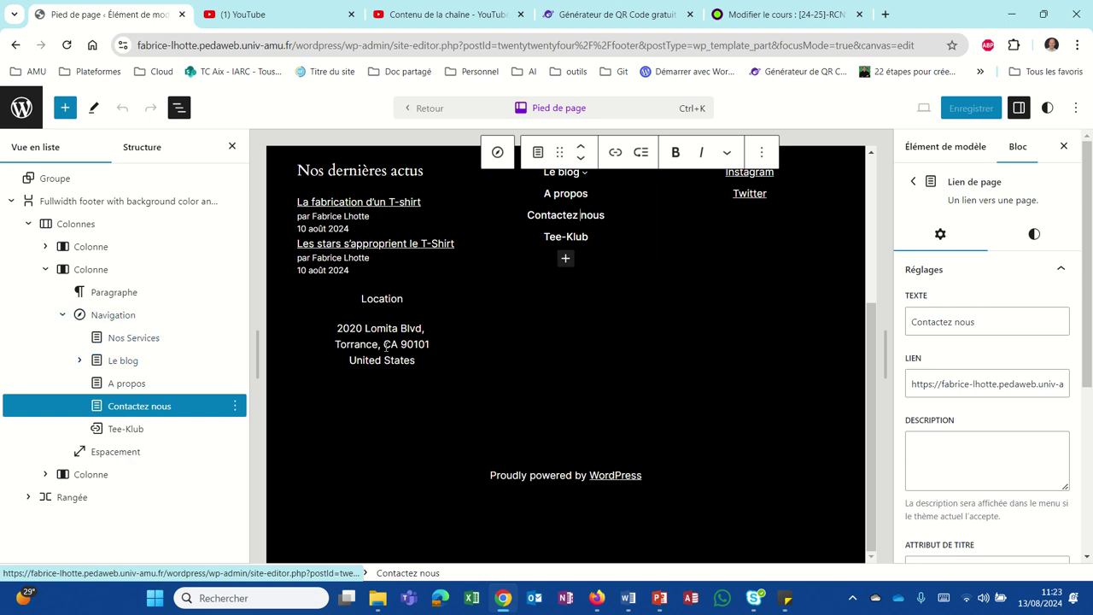
{"action": "left_click", "coordinate": [114, 315]}
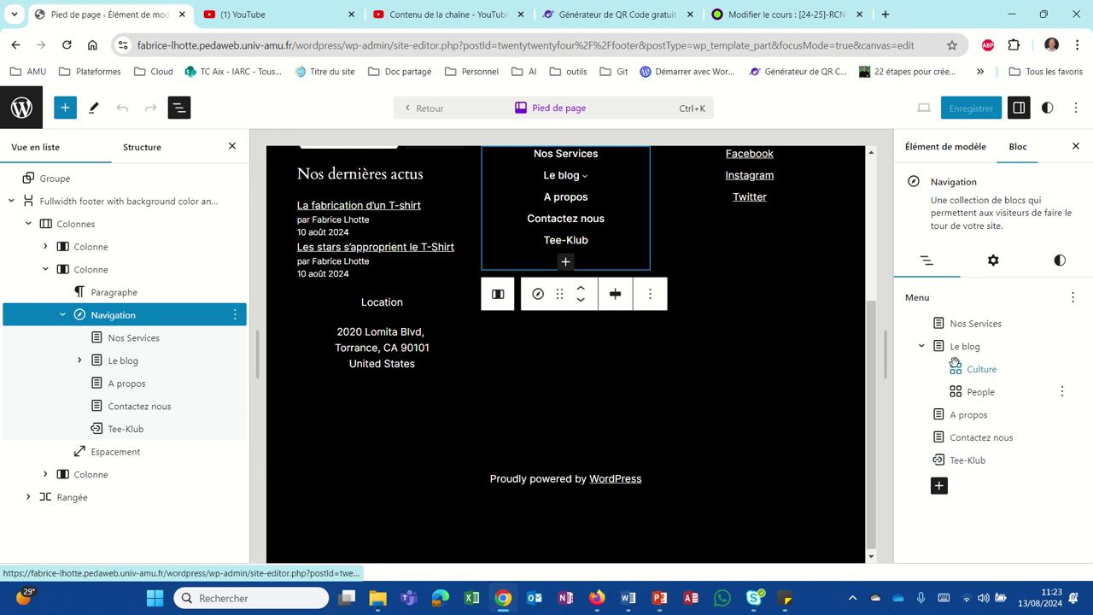
{"action": "left_click", "coordinate": [1073, 298]}
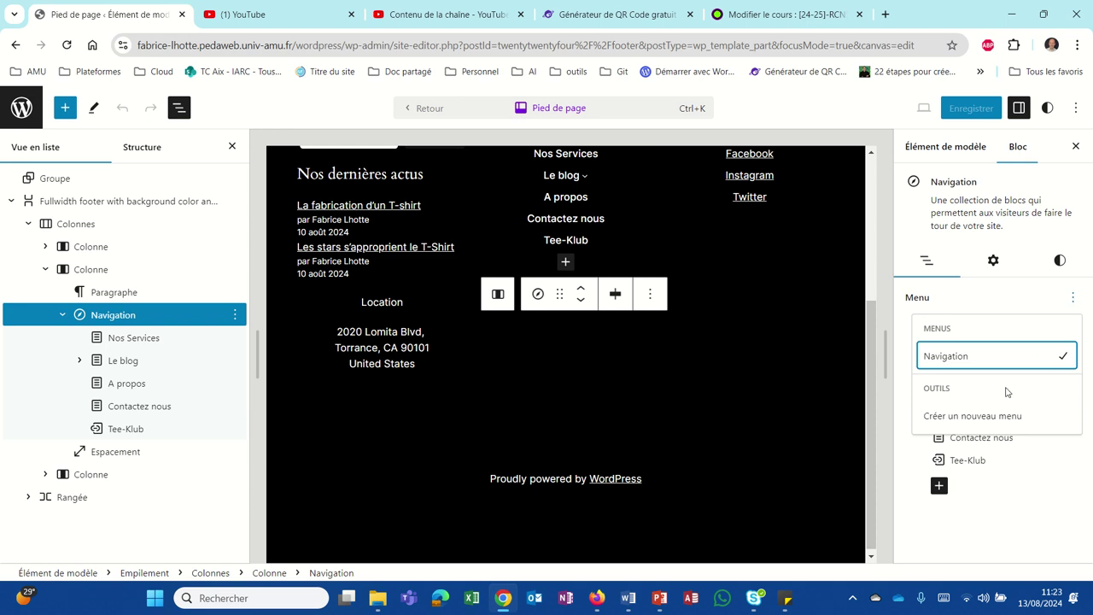
{"action": "left_click", "coordinate": [986, 417]}
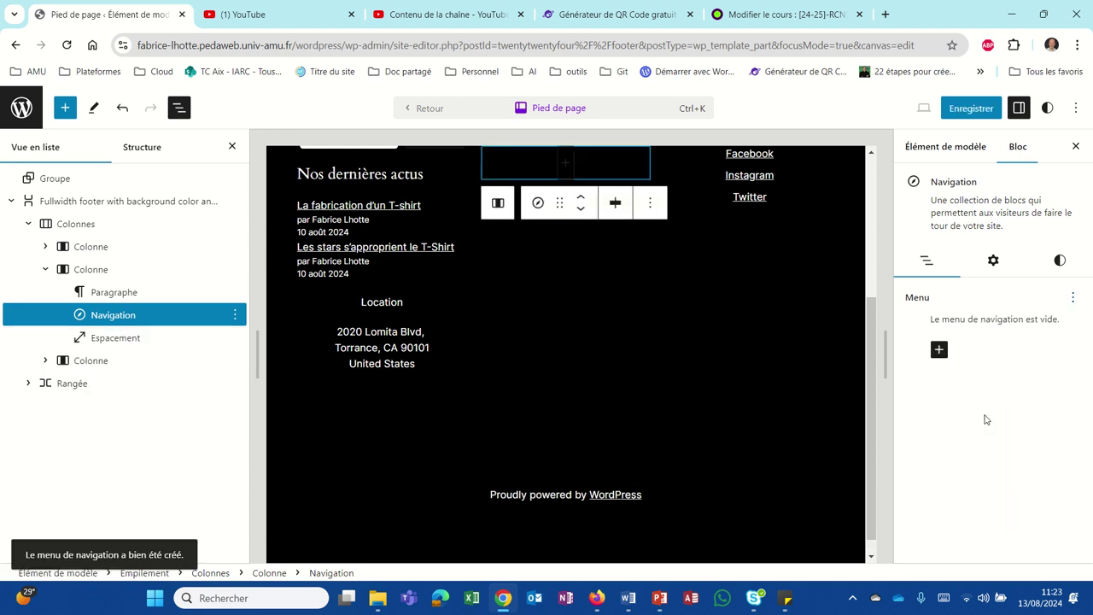
{"action": "left_click", "coordinate": [939, 351]}
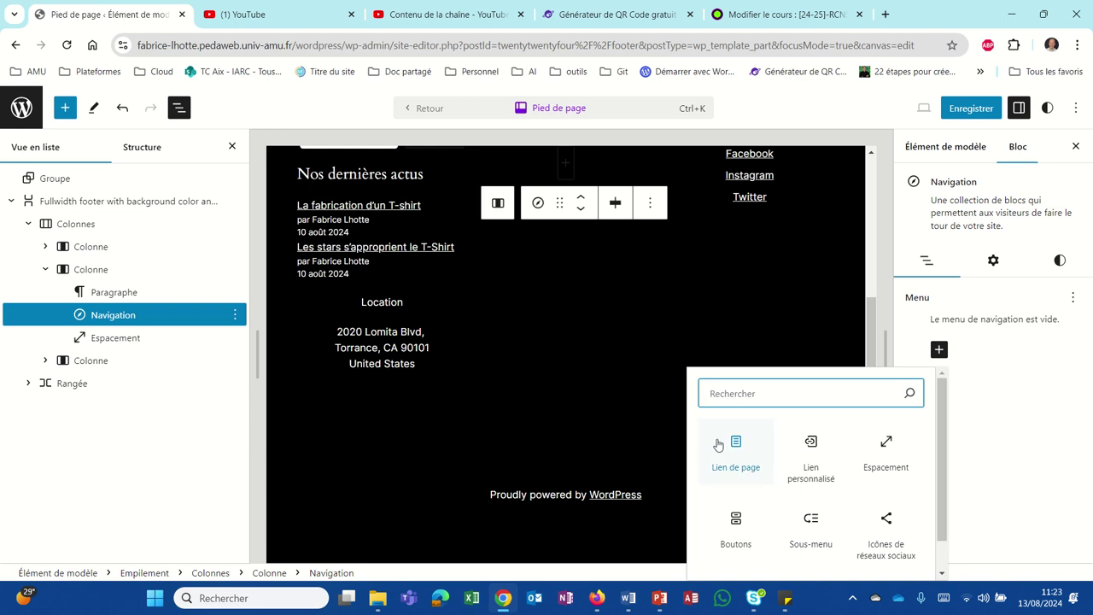
{"action": "left_click", "coordinate": [822, 453]}
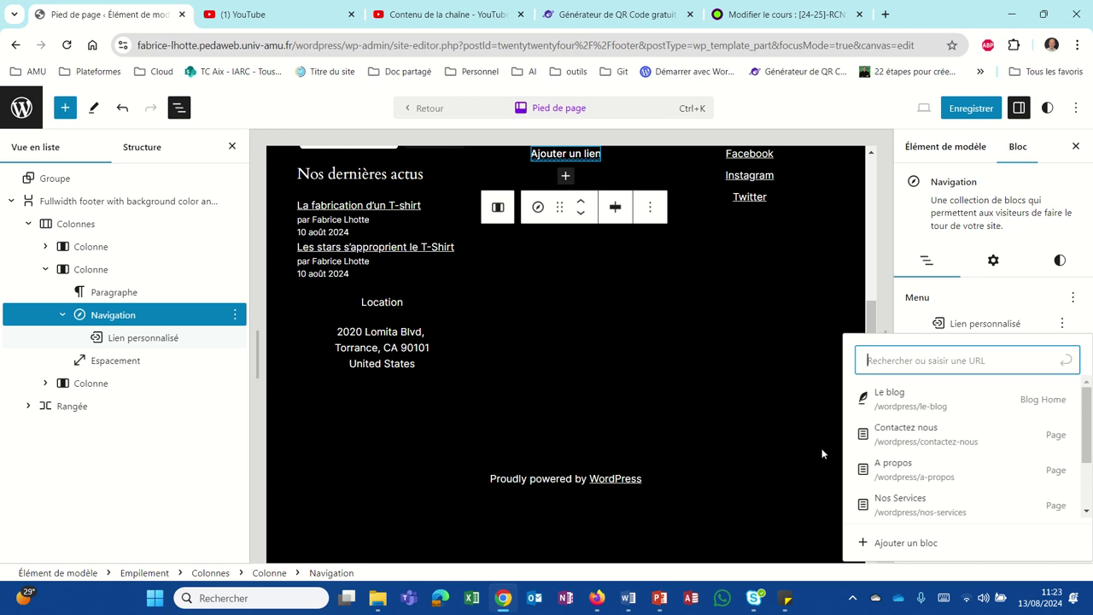
{"action": "left_click", "coordinate": [871, 361]}
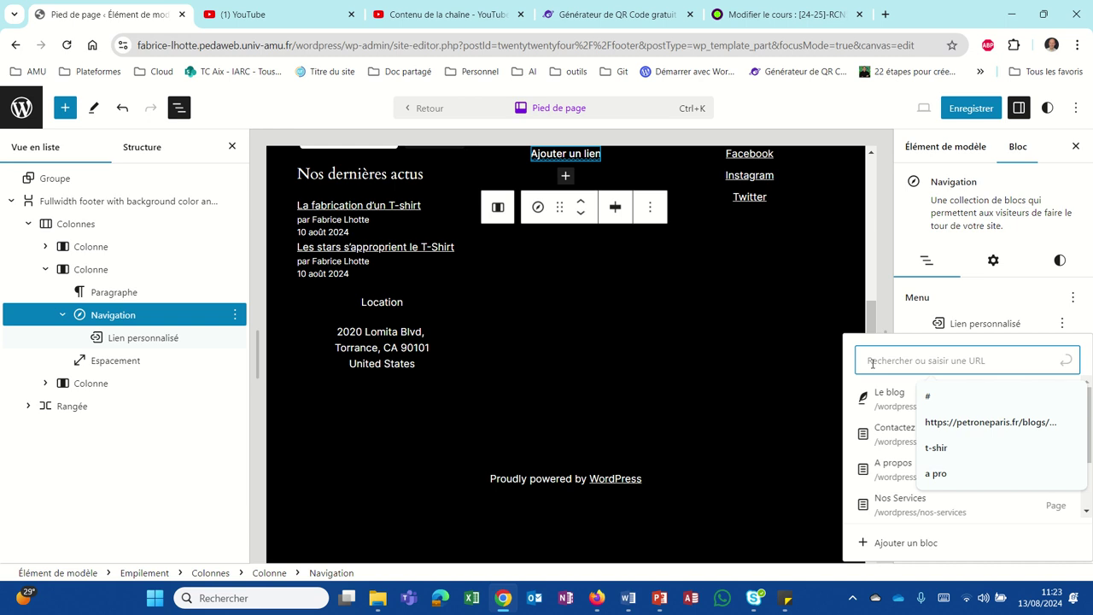
{"action": "type", "text": "https"}
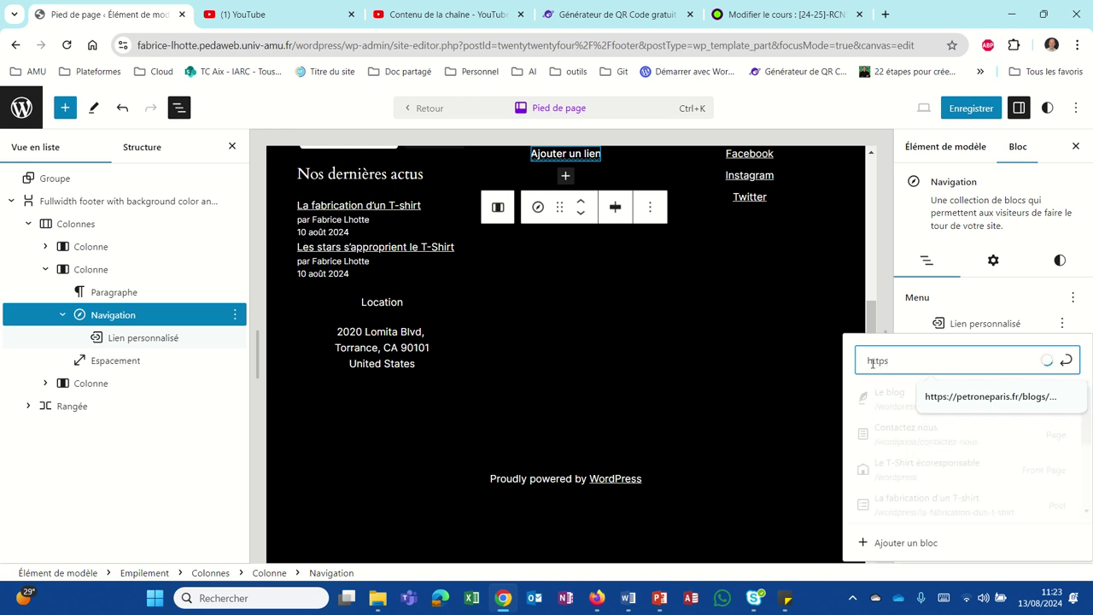
{"action": "type", "text": "://"}
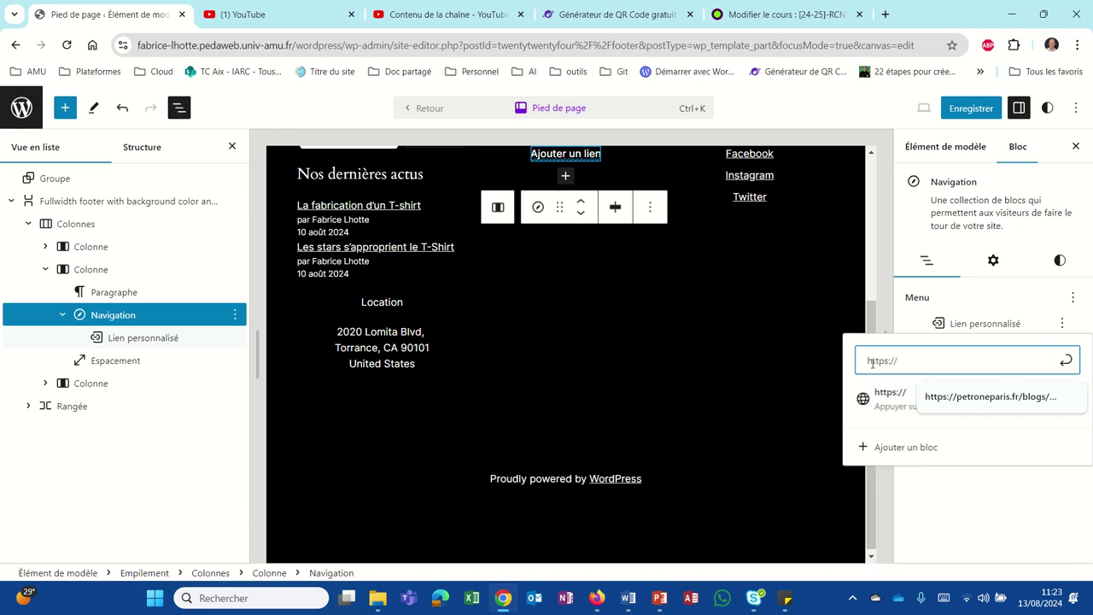
{"action": "type", "text": "gou"}
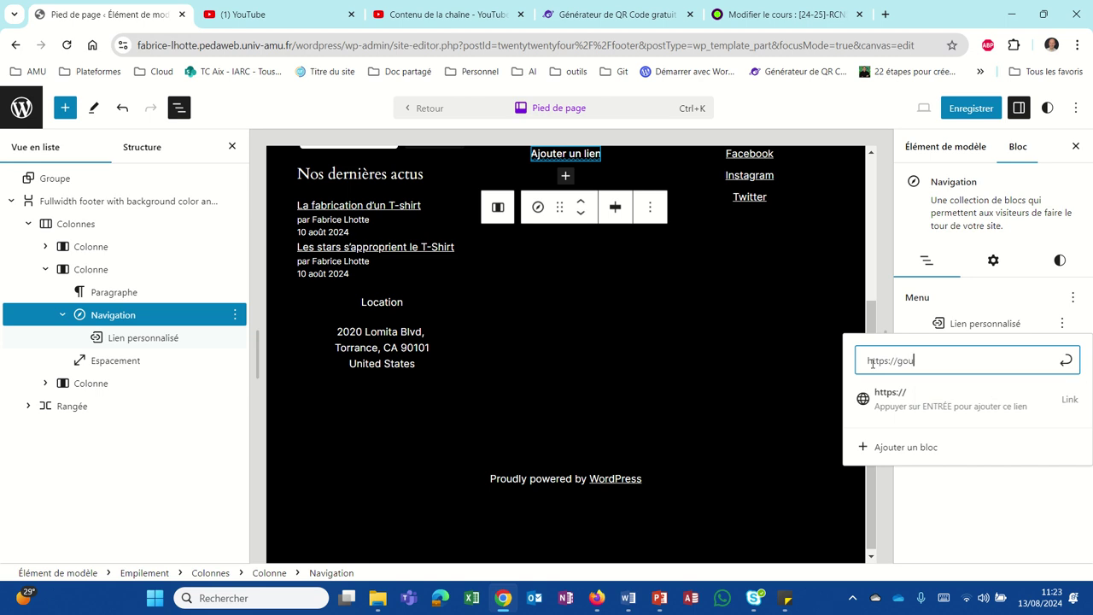
{"action": "type", "text": "dronblan"}
{"action": "type", "text": "nc"}
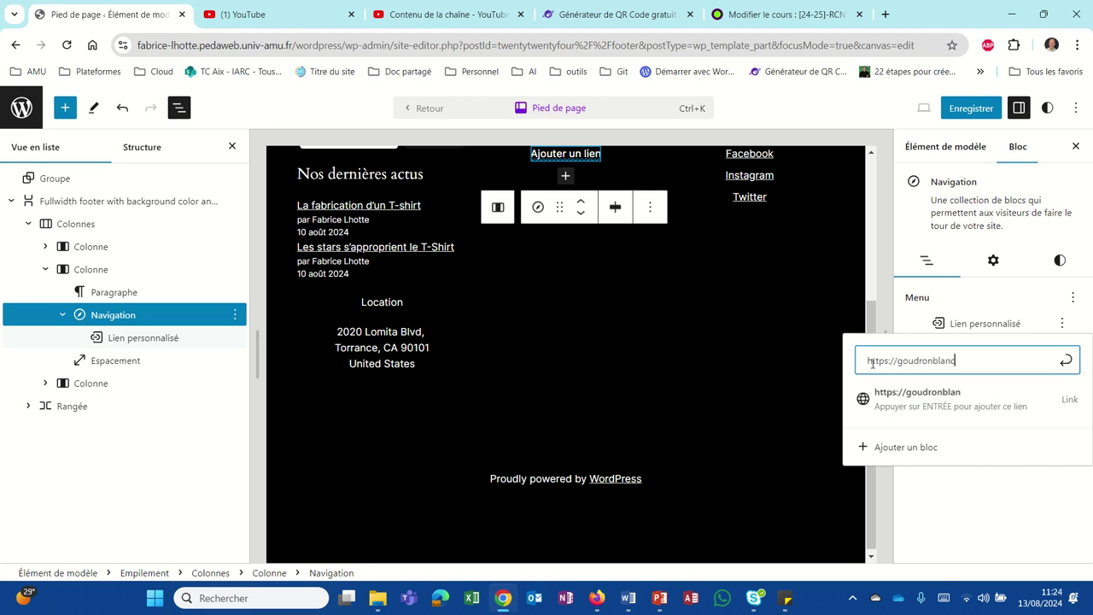
{"action": "type", "text": ".com"}
{"action": "key", "text": "Return"}
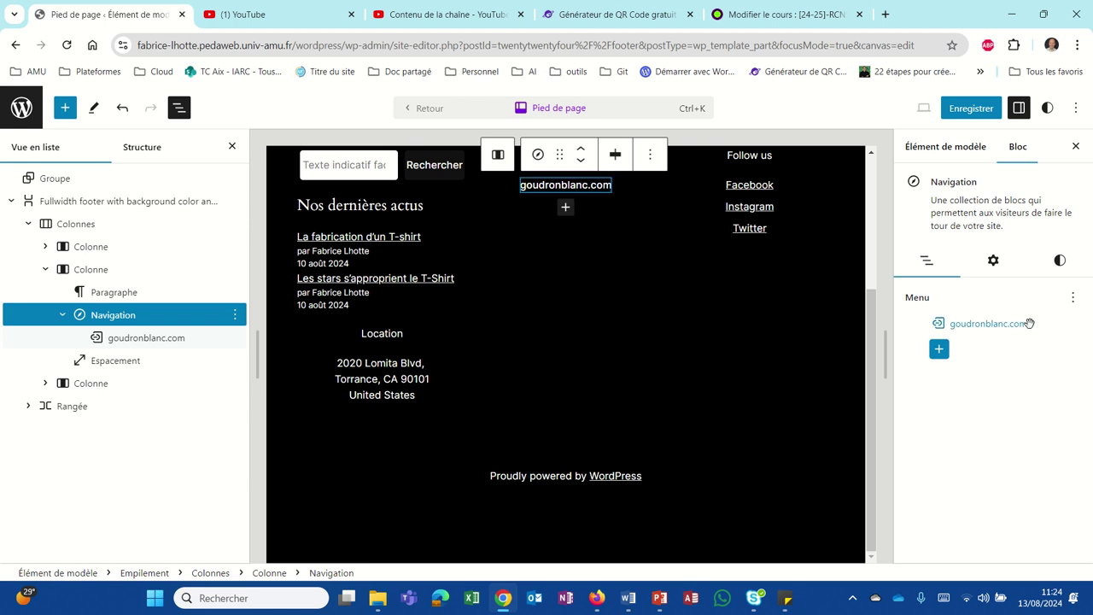
Change the goudronblanc.com link's display text to "Gourdonblanc"
{"action": "left_click", "coordinate": [990, 324]}
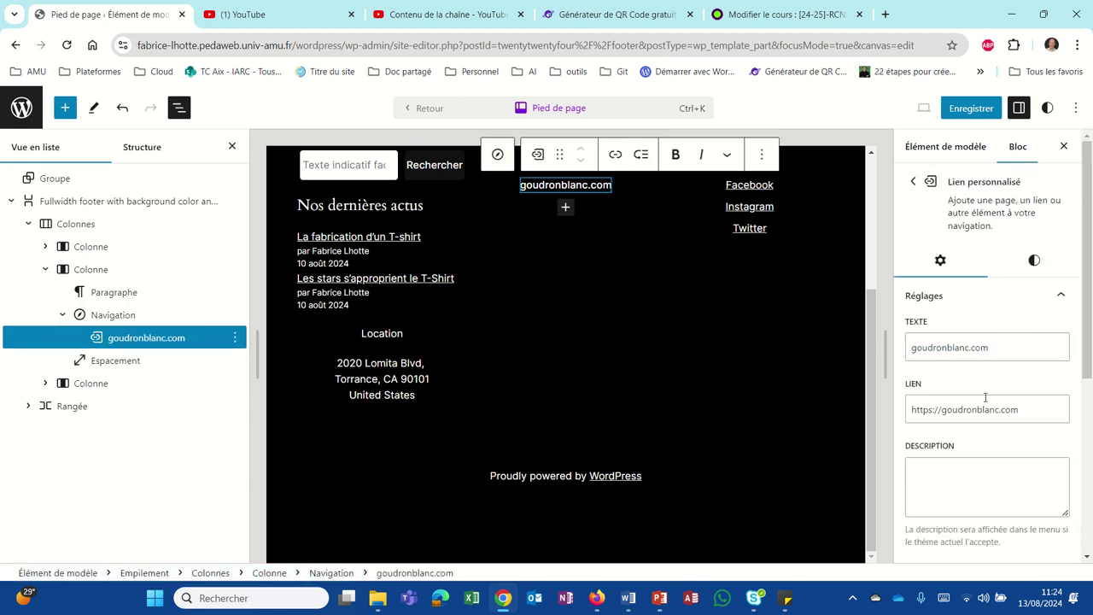
{"action": "left_click_drag", "start_coordinate": [990, 345], "coordinate": [843, 341]}
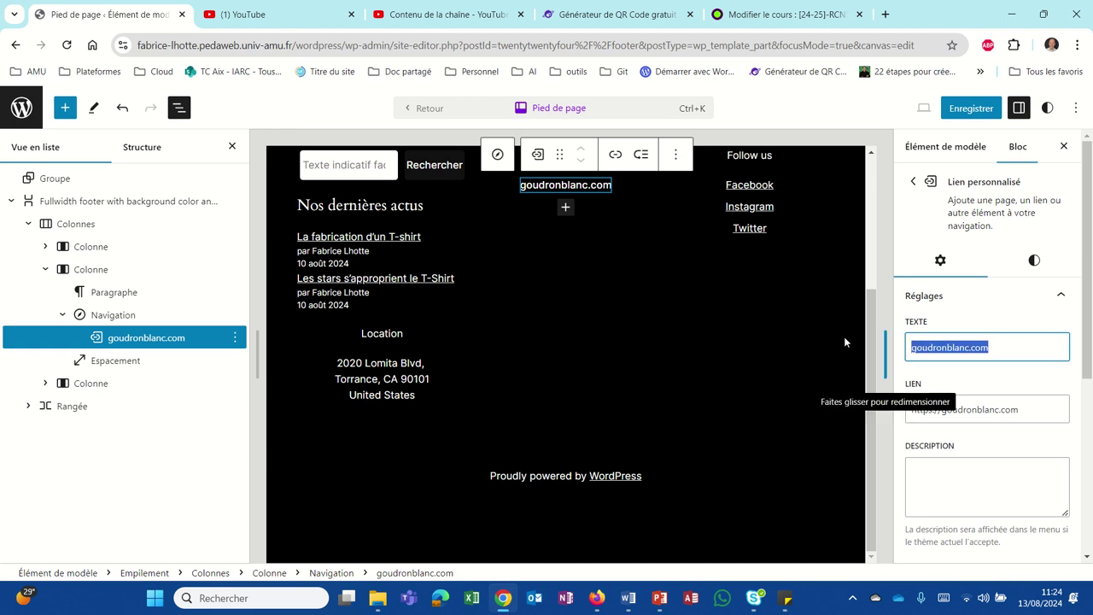
{"action": "type", "text": "Gour"}
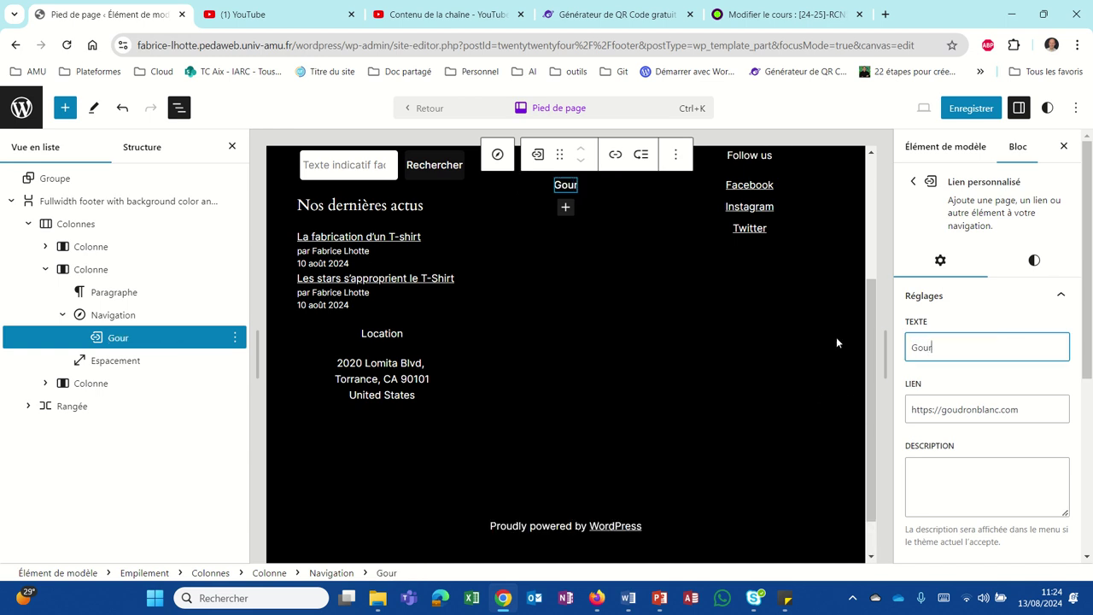
{"action": "type", "text": "donbl"}
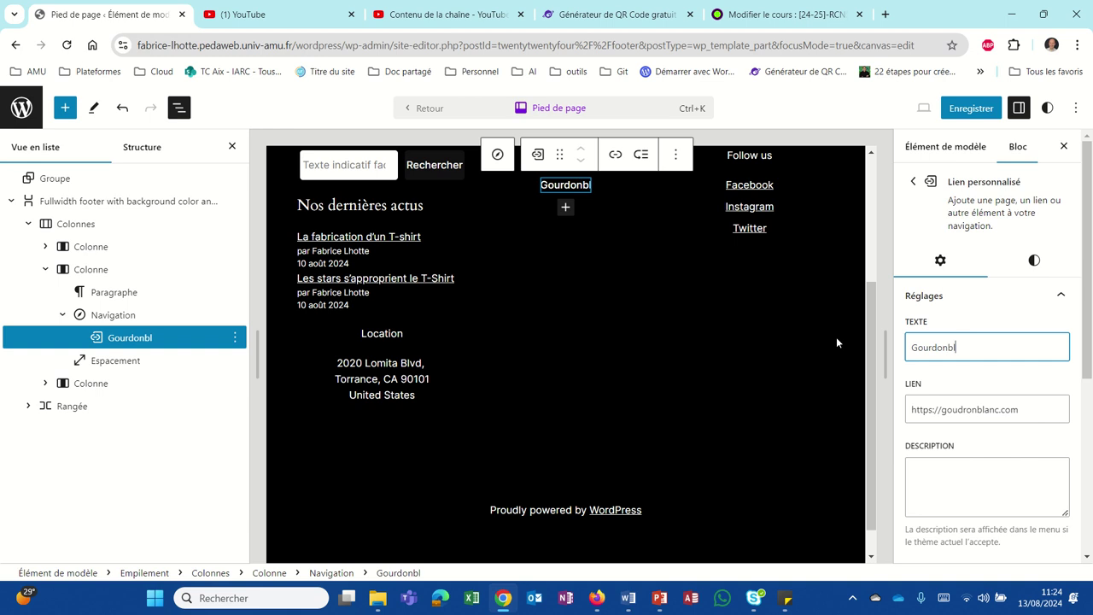
{"action": "type", "text": "anc"}
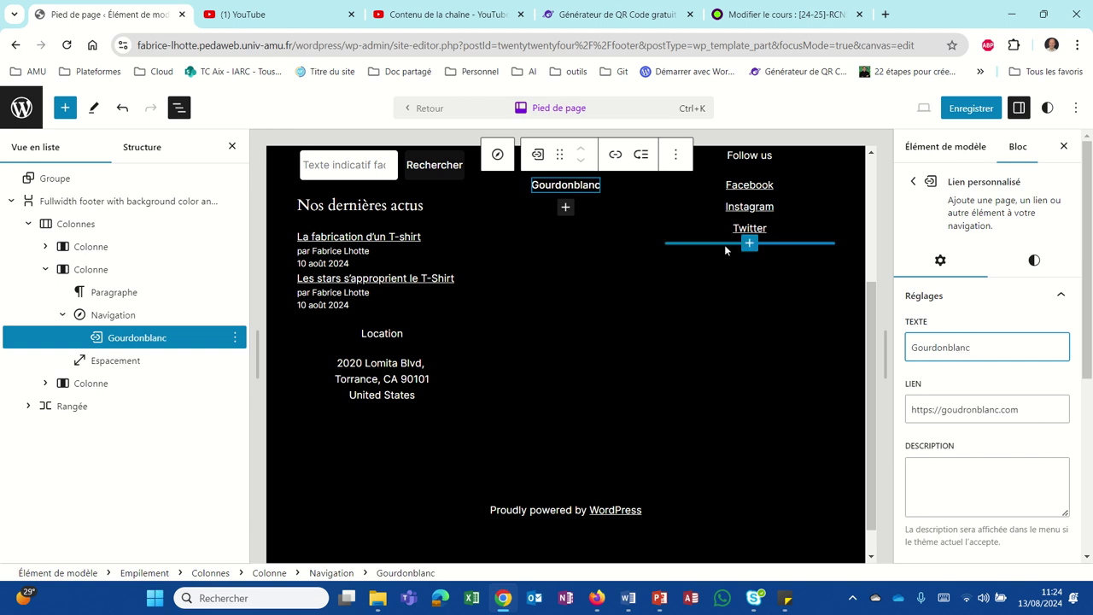
{"action": "left_click", "coordinate": [565, 207]}
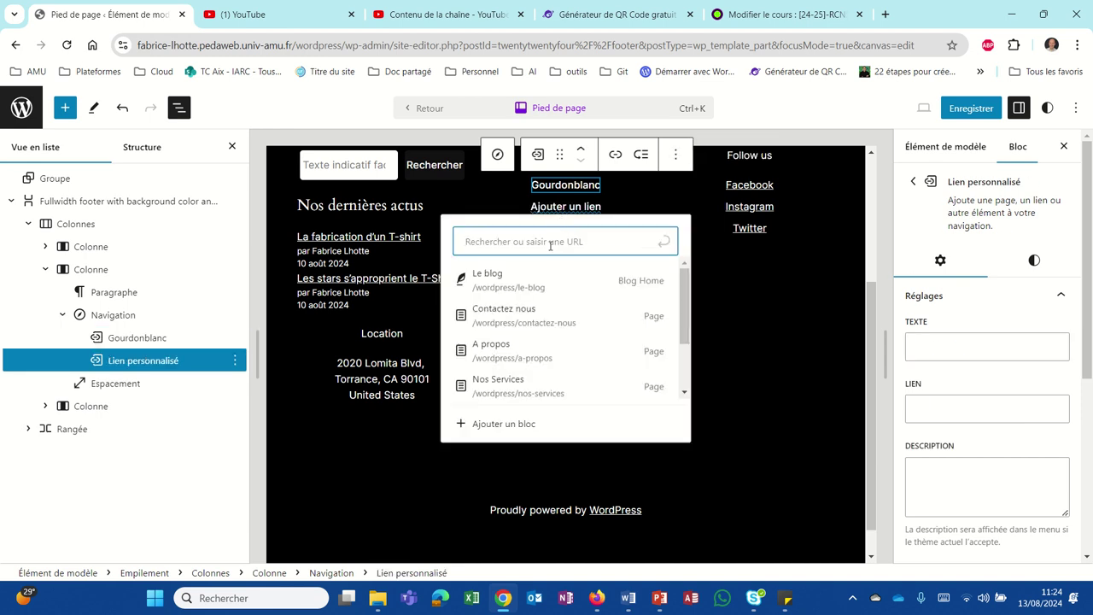
{"action": "left_click", "coordinate": [550, 245]}
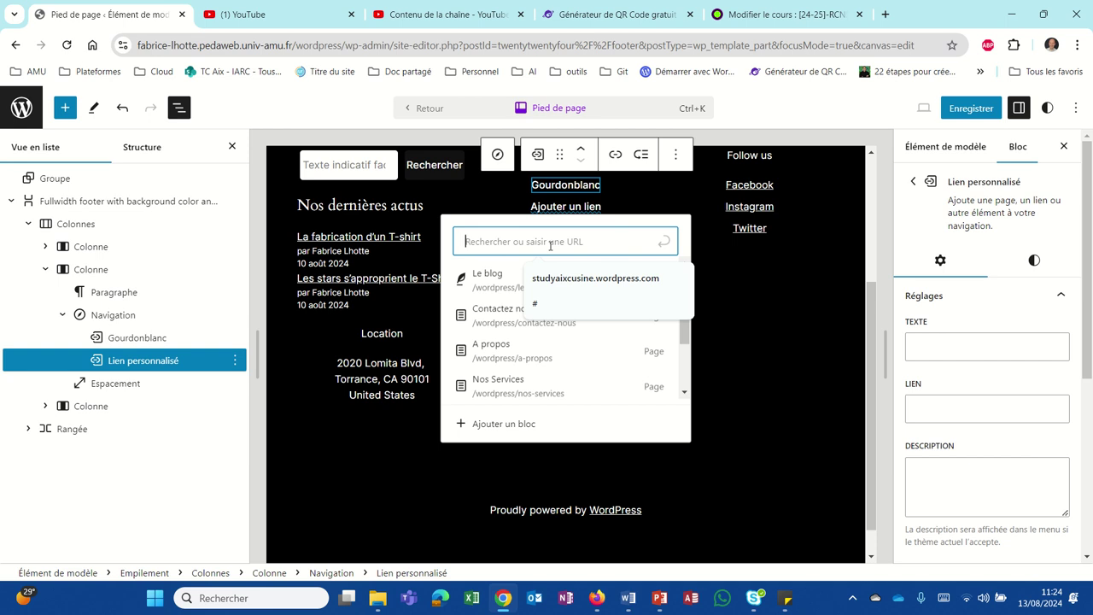
{"action": "type", "text": "htts"}
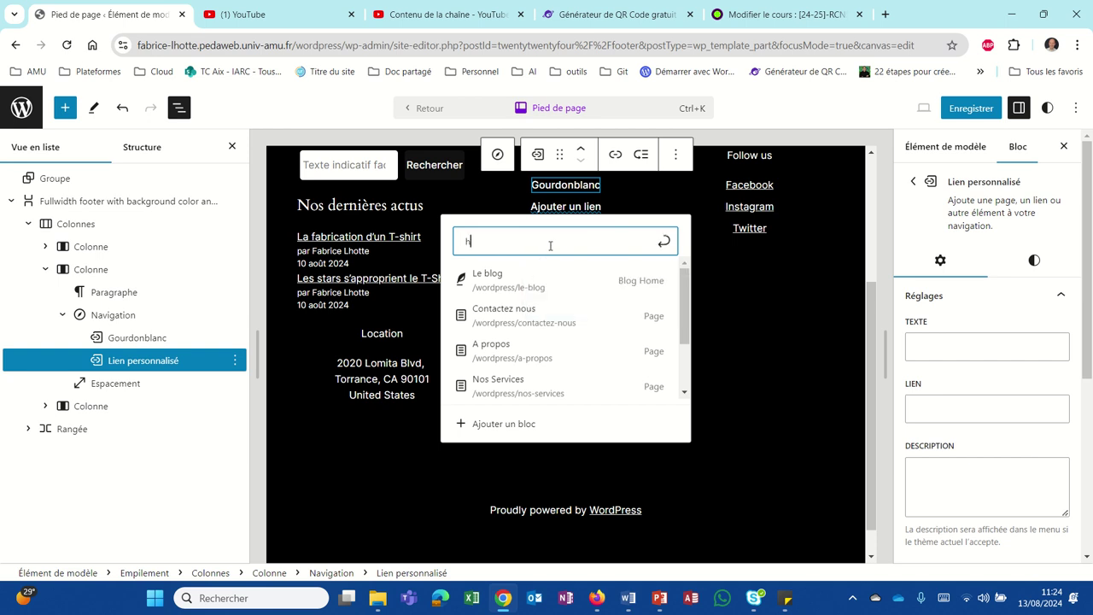
{"action": "key", "text": "BackSpace"}
{"action": "key", "text": "BackSpace"}
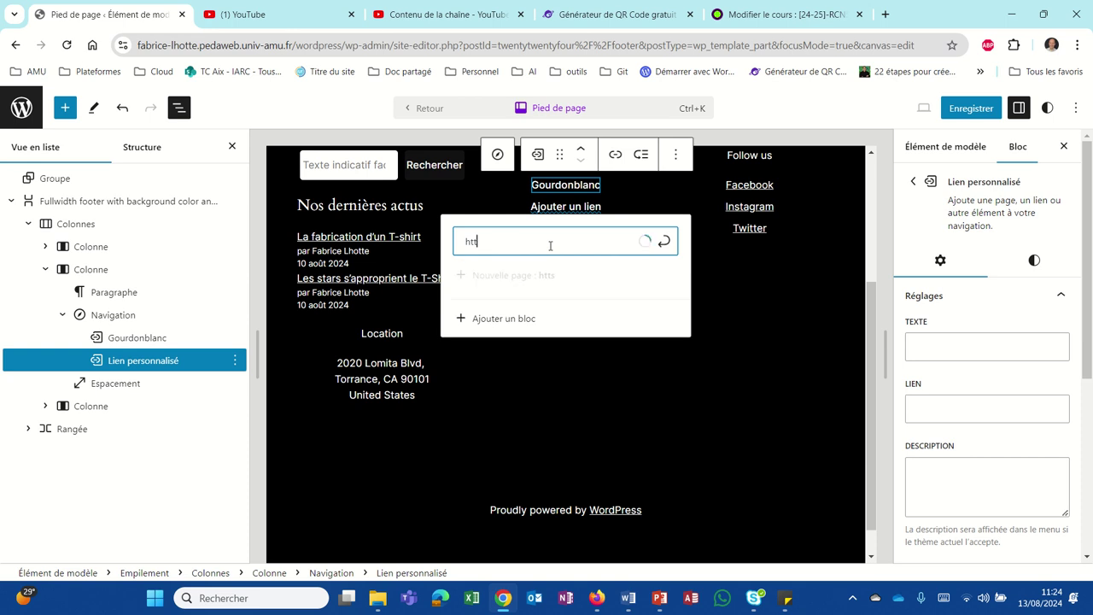
{"action": "type", "text": "tps:"}
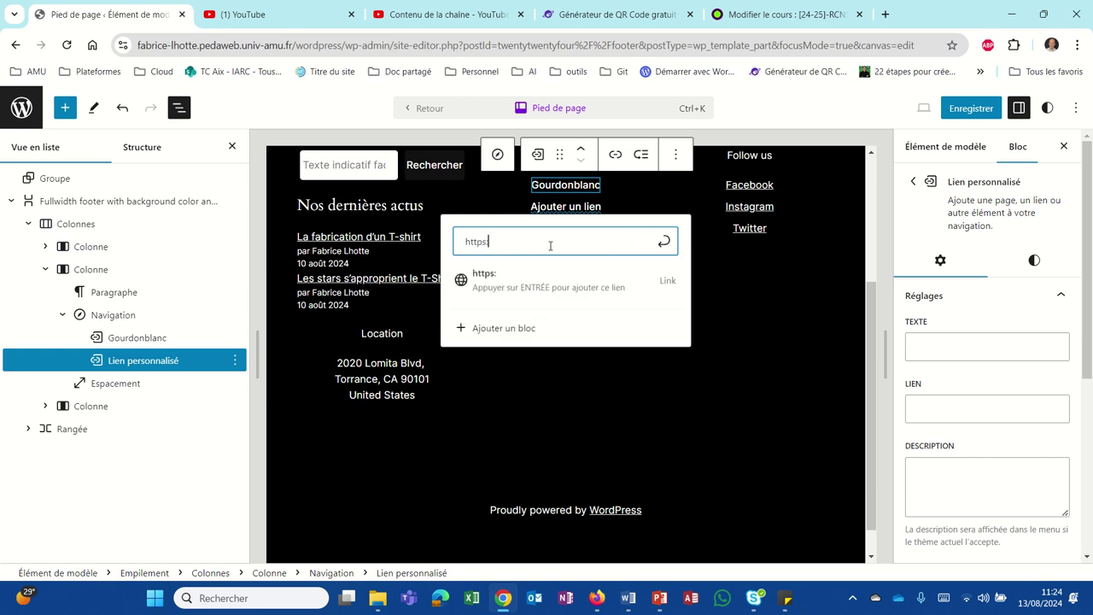
{"action": "type", "text": "//www.labricot"}
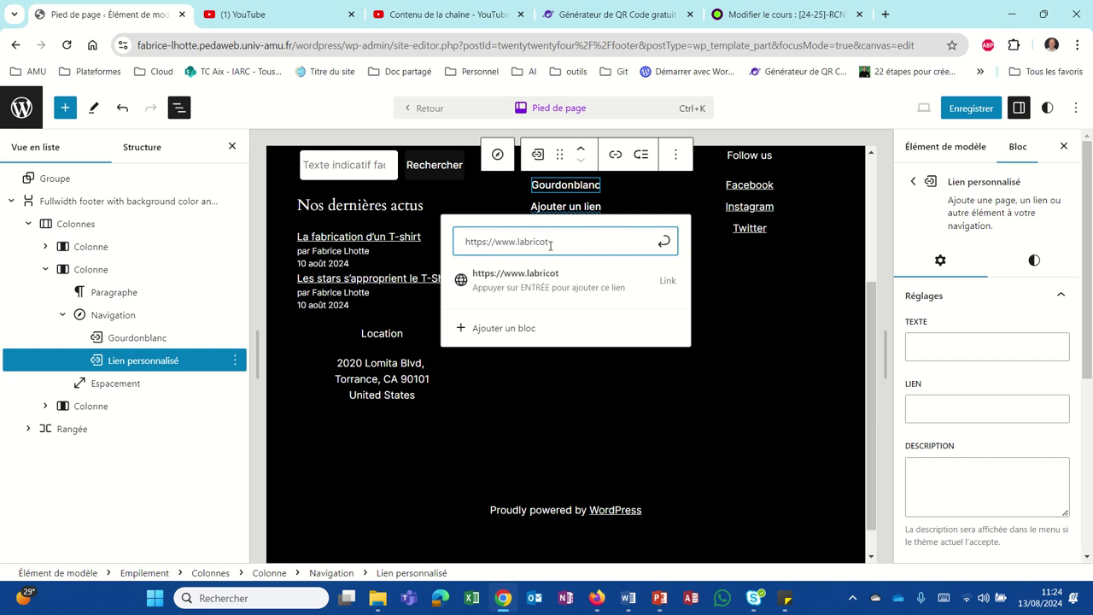
{"action": "type", "text": "blanc.fr"}
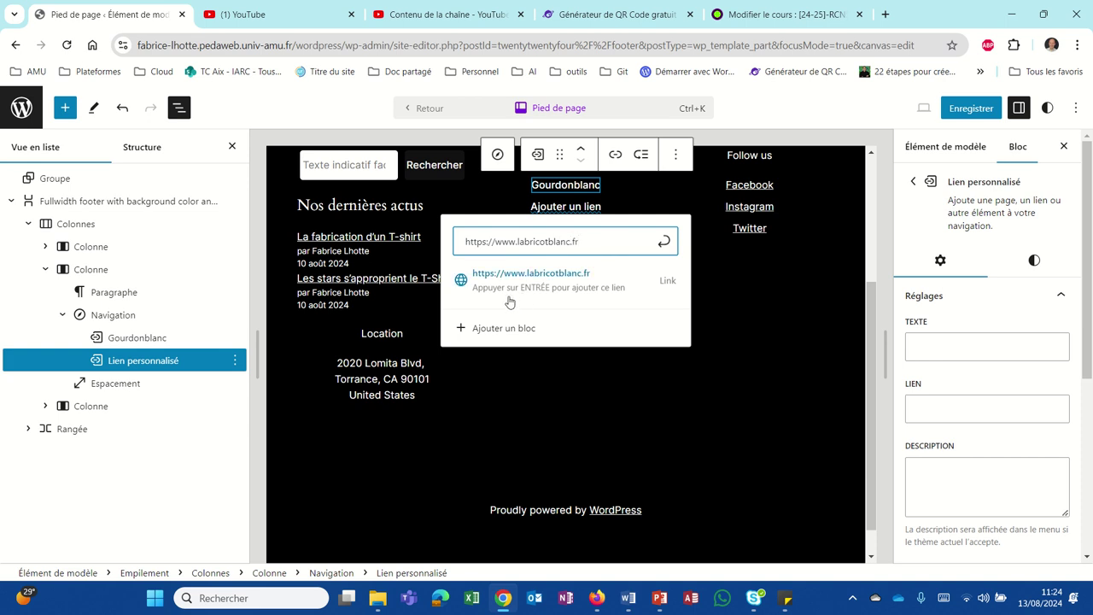
{"action": "left_click", "coordinate": [578, 290]}
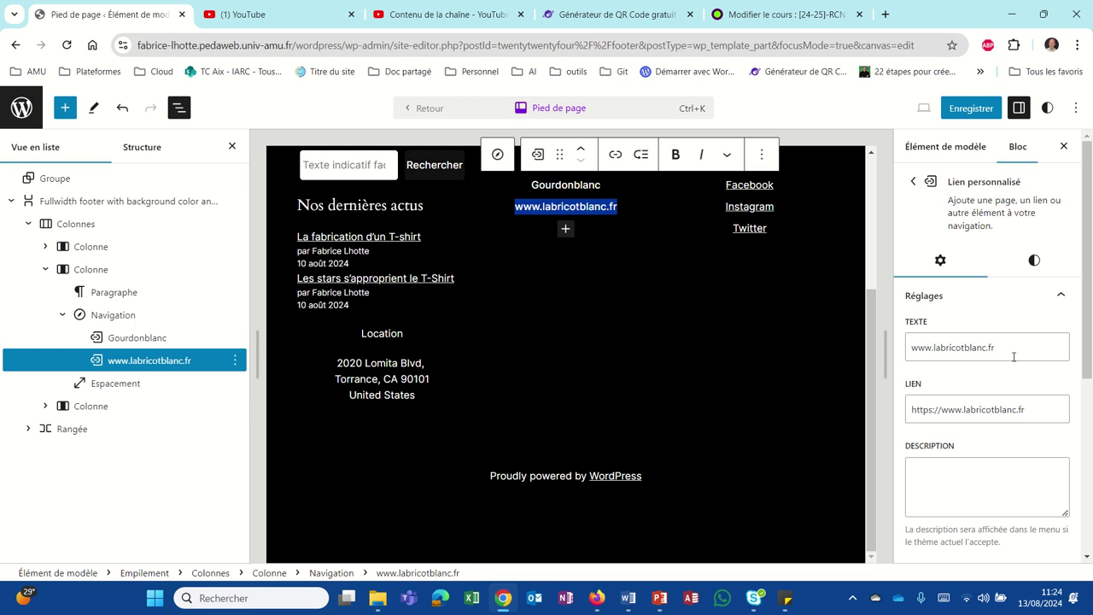
Change the labricotblanc.fr link's display text to "Labricotblanc"
{"action": "left_click_drag", "start_coordinate": [1007, 349], "coordinate": [851, 358]}
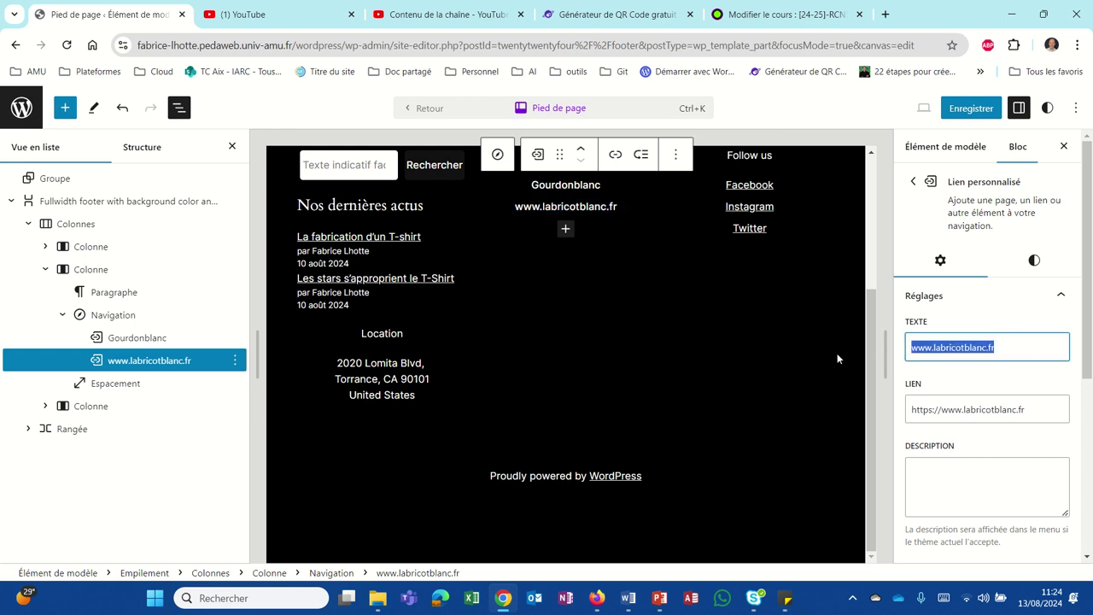
{"action": "type", "text": "Labricotbla"}
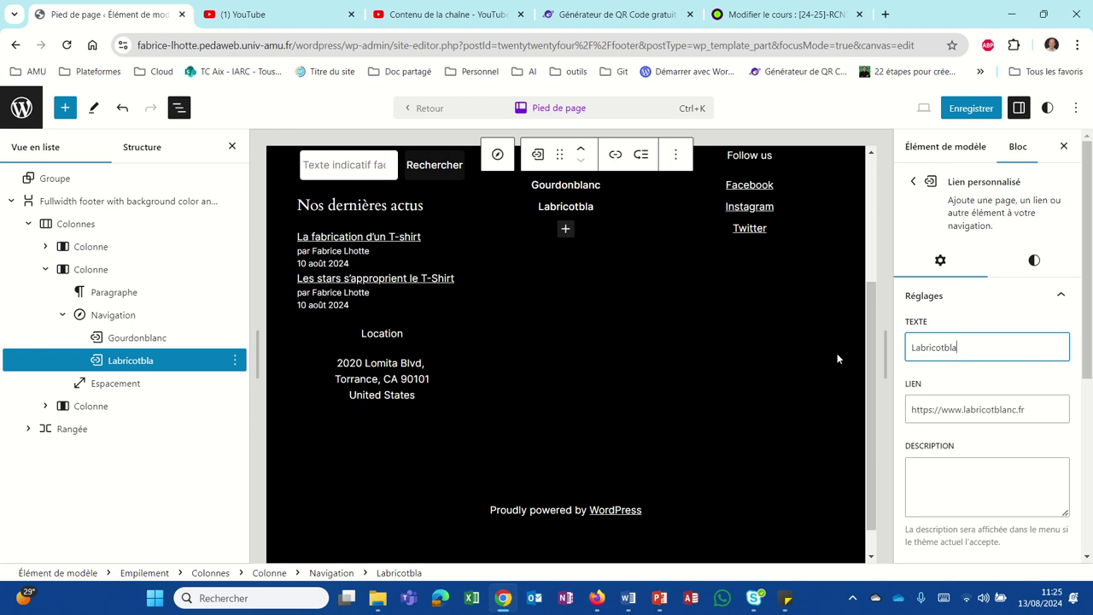
{"action": "type", "text": "nc"}
{"action": "left_click", "coordinate": [565, 232]}
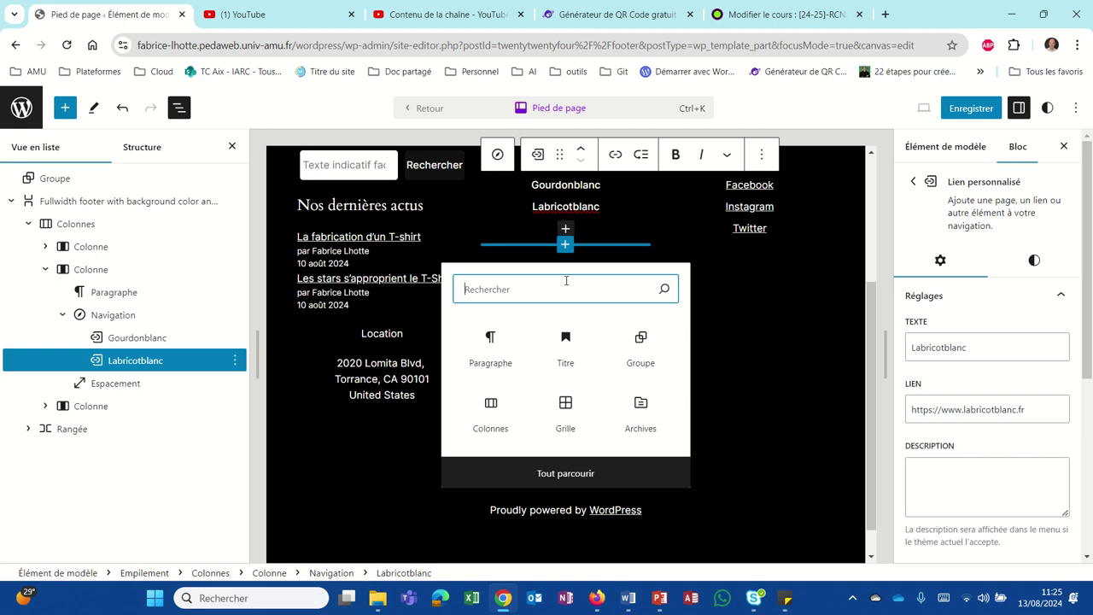
{"action": "left_click", "coordinate": [566, 229]}
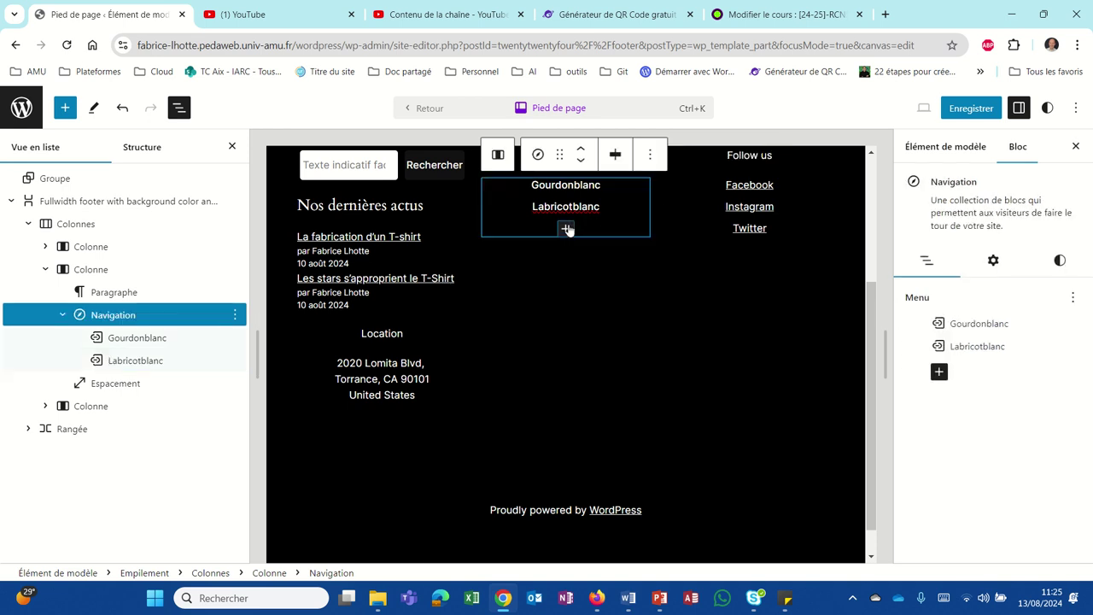
{"action": "left_click", "coordinate": [566, 230]}
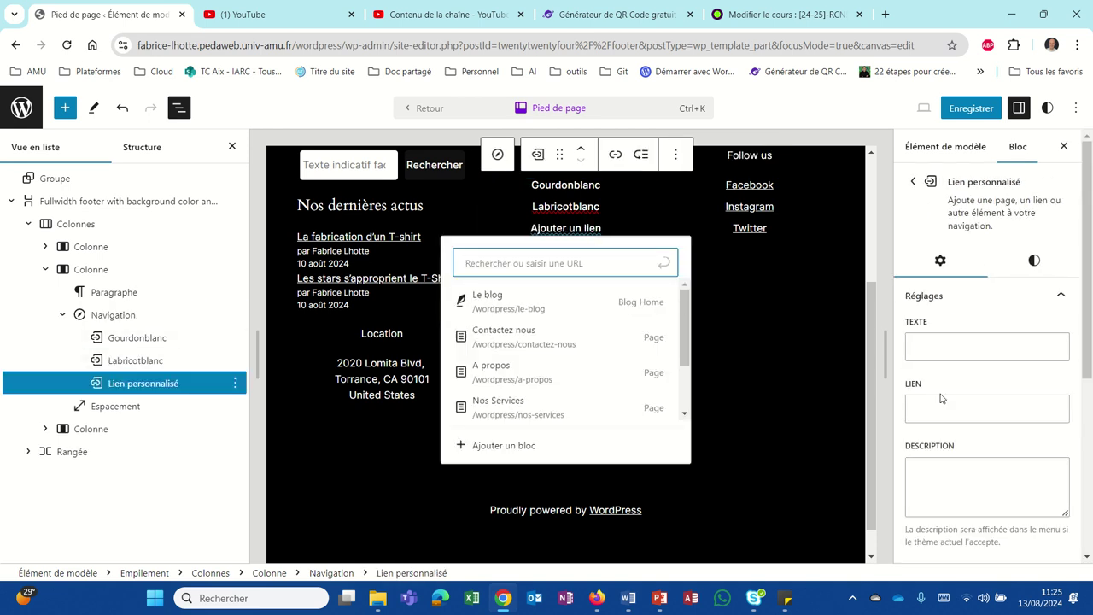
{"action": "type", "text": "ww"}
{"action": "key", "text": "BackSpace"}
{"action": "key", "text": "BackSpace"}
{"action": "type", "text": "https://"}
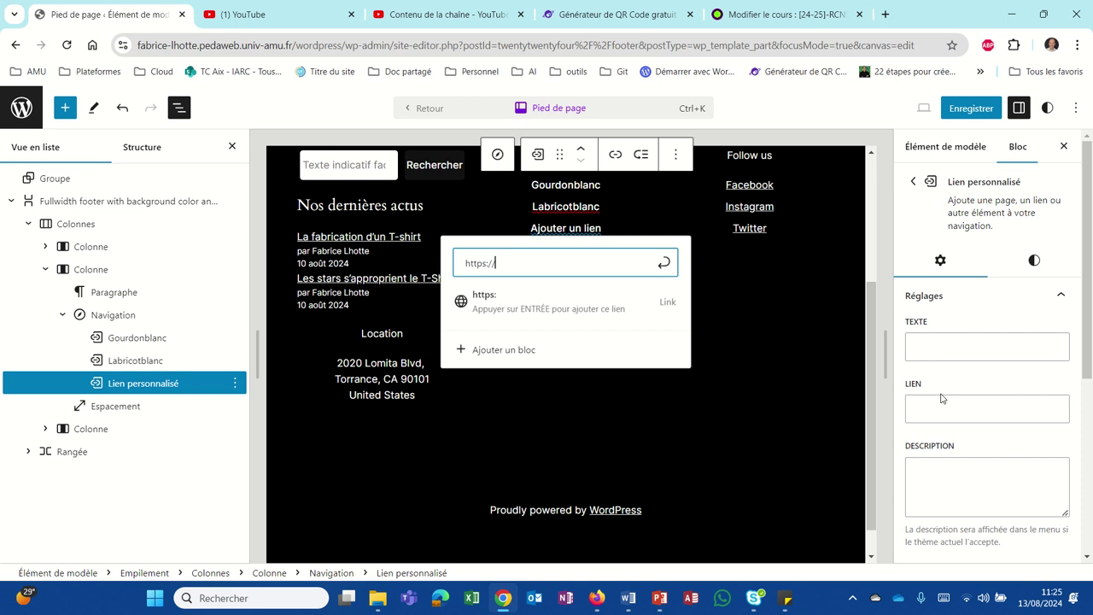
{"action": "type", "text": "www.tee-sh"}
{"action": "type", "text": "irts"}
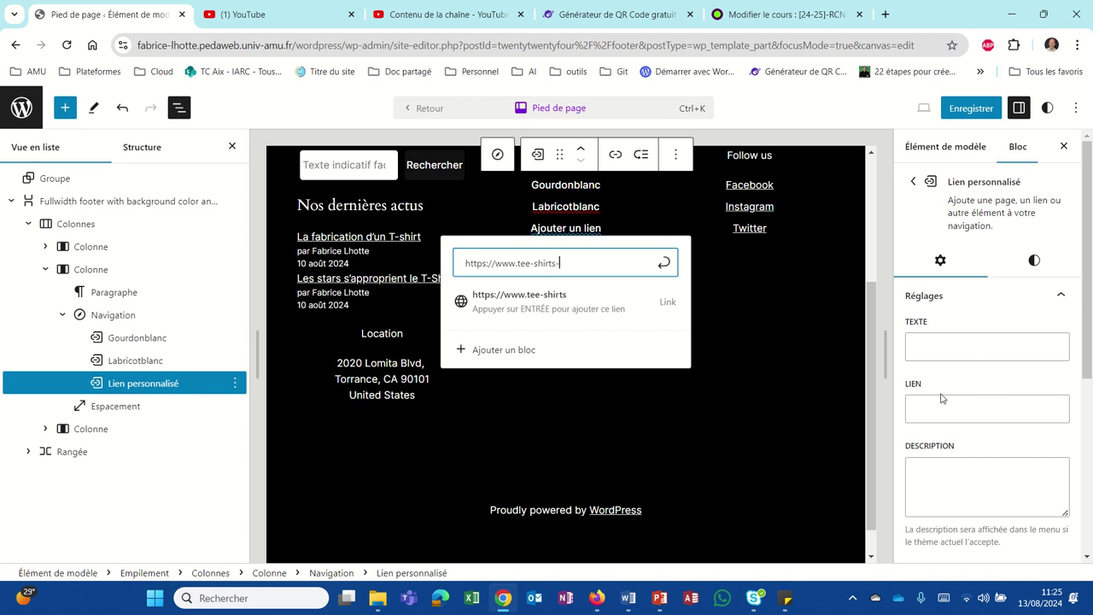
{"action": "type", "text": "-online.com"}
{"action": "key", "text": "Return"}
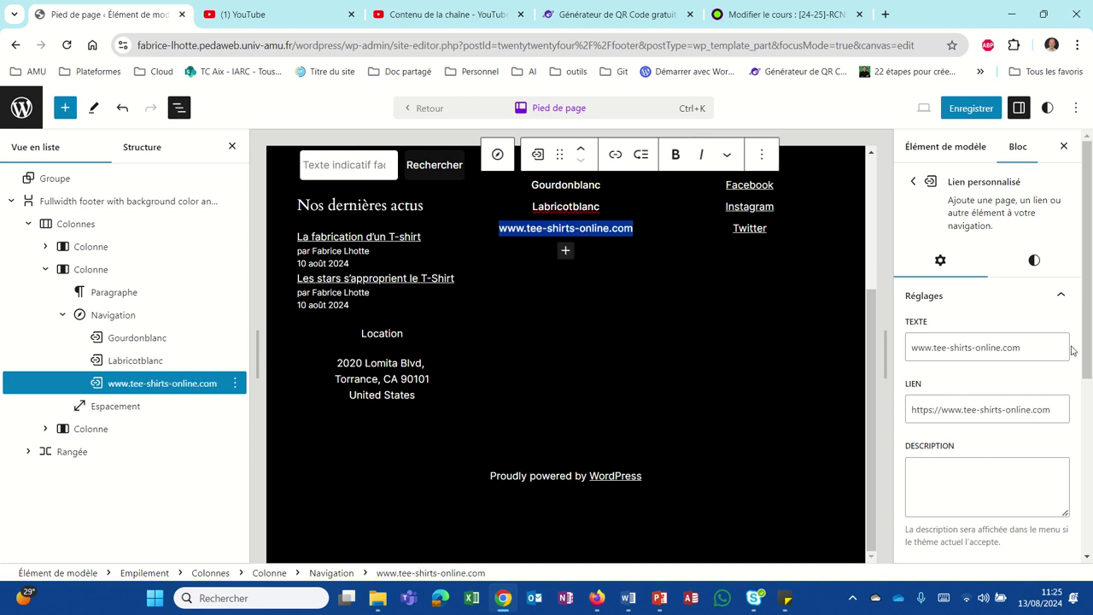
Change the tee-shirts-online.com link's display text to "Tee-shirts Online"
{"action": "left_click_drag", "start_coordinate": [1029, 347], "coordinate": [811, 362]}
{"action": "type", "text": "T"}
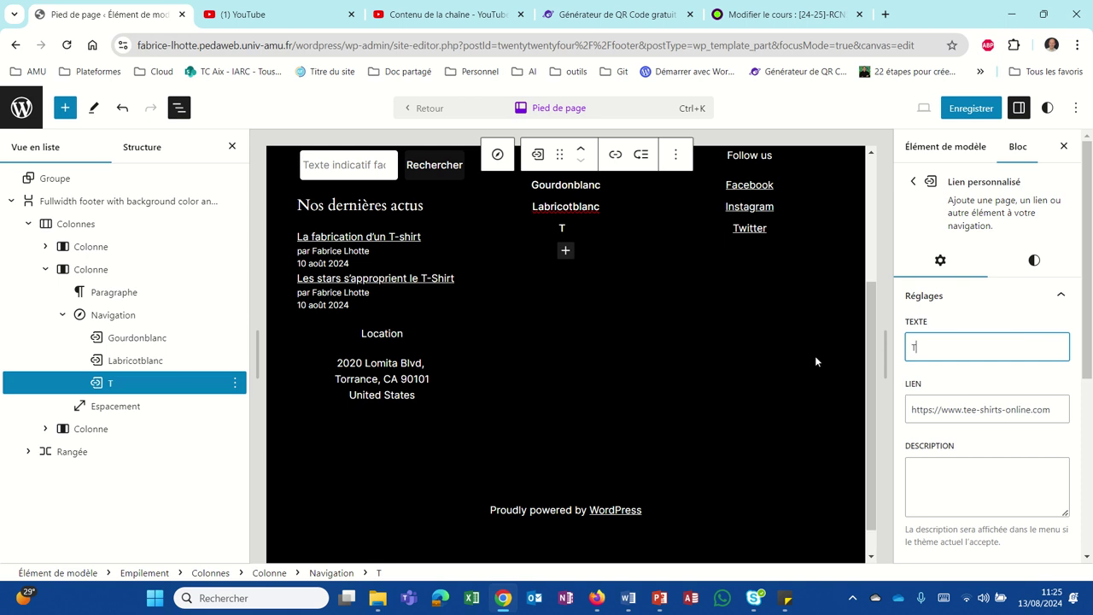
{"action": "type", "text": "ee-shirts"}
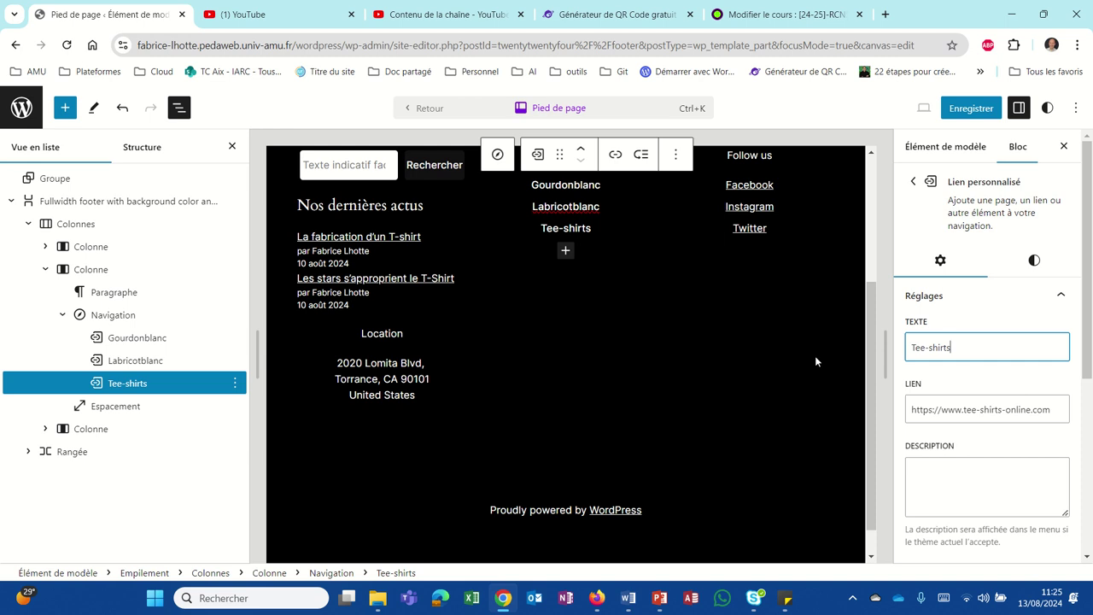
{"action": "type", "text": " Online"}
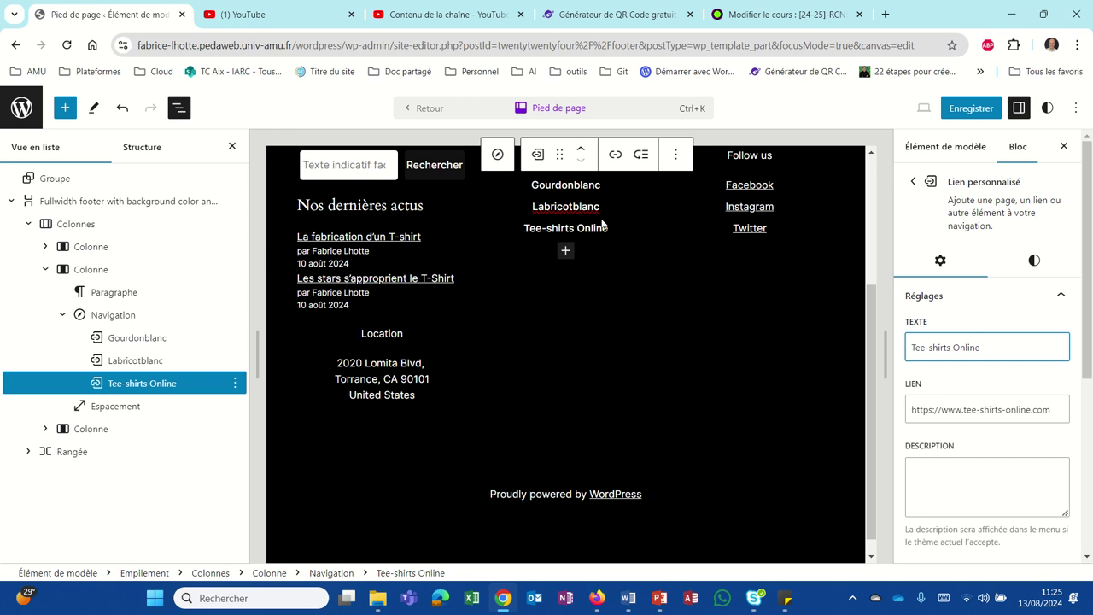
Set the Gourdonblanc link in the footer menu to open in a new tab and save the link settings
{"action": "scroll", "coordinate": [603, 224], "scroll_direction": "up", "scroll_amount": 1}
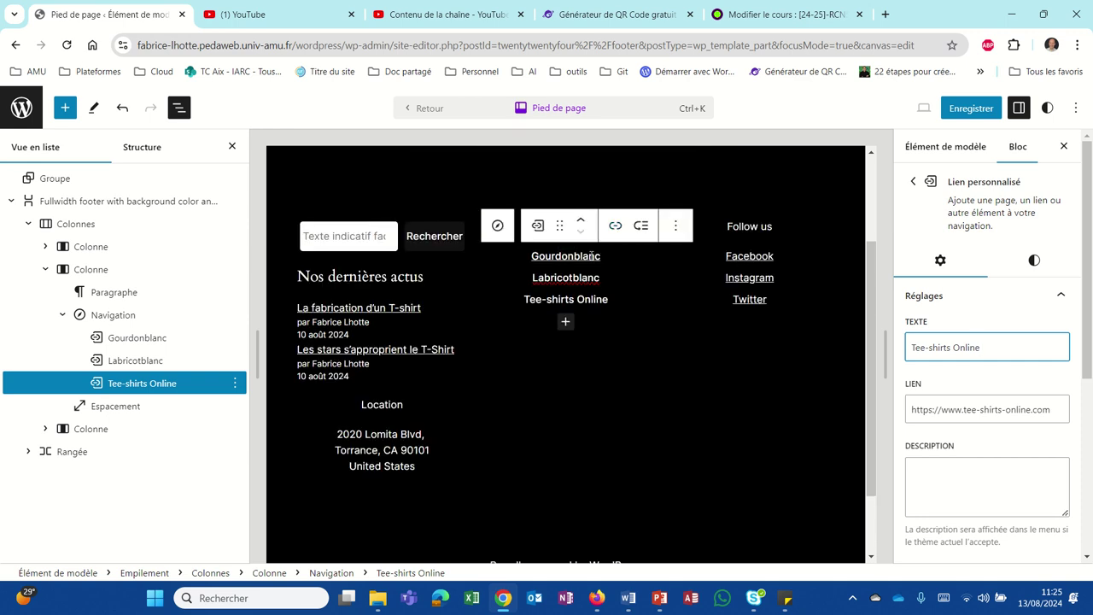
{"action": "left_click", "coordinate": [593, 257]}
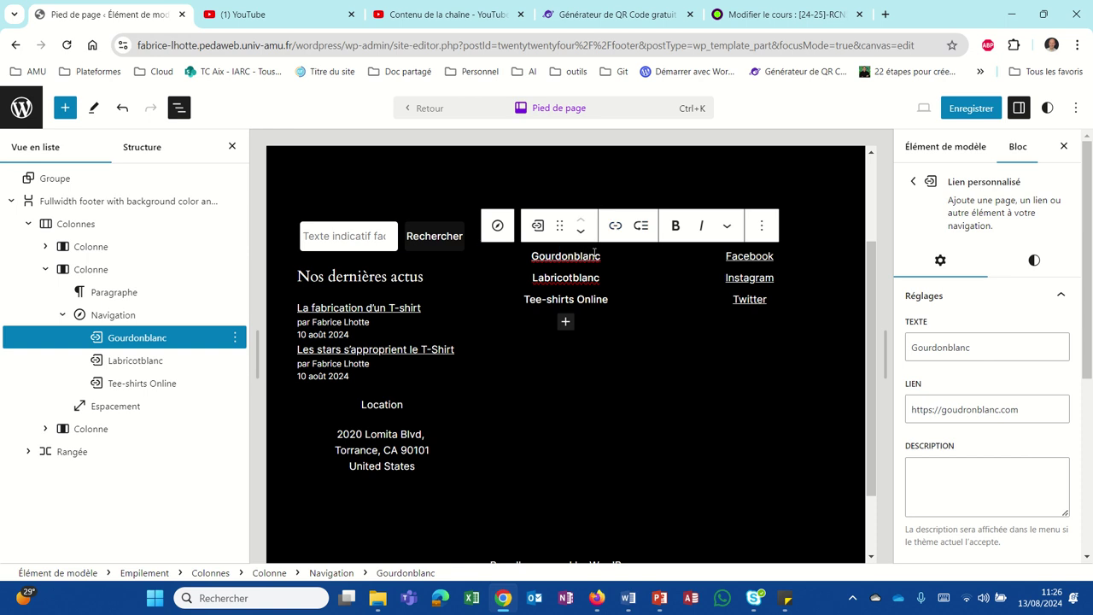
{"action": "left_click", "coordinate": [616, 229]}
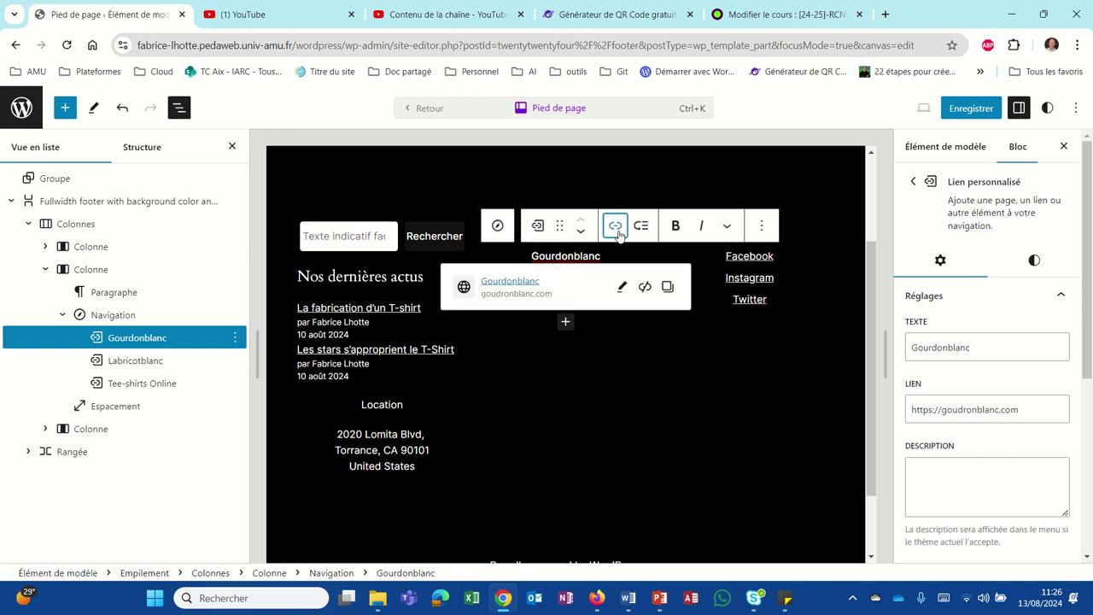
{"action": "left_click", "coordinate": [622, 286]}
{"action": "left_click", "coordinate": [470, 422]}
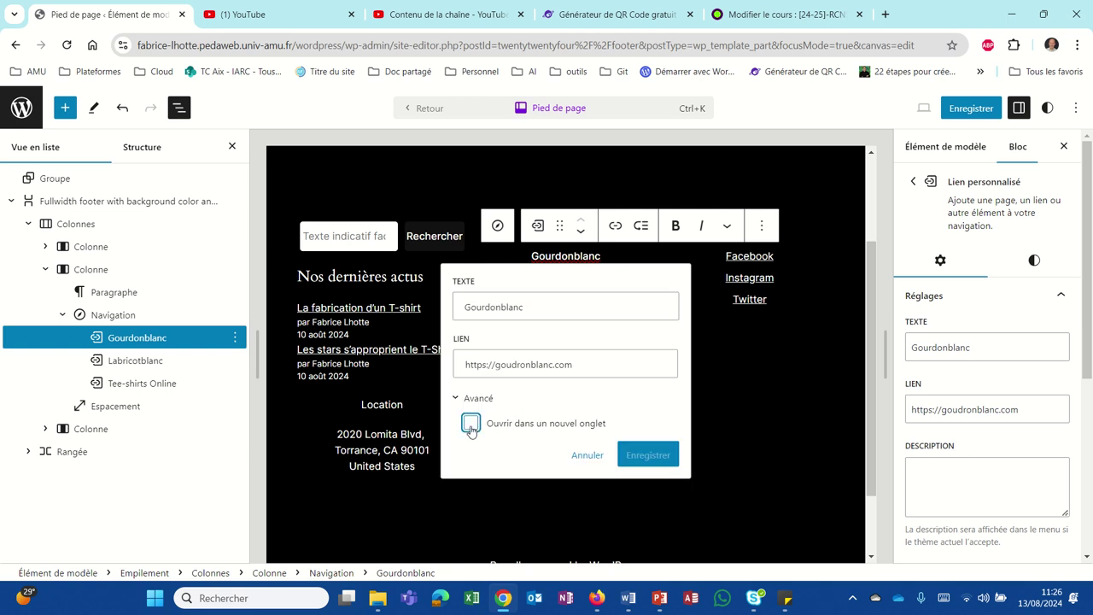
{"action": "left_click", "coordinate": [639, 455]}
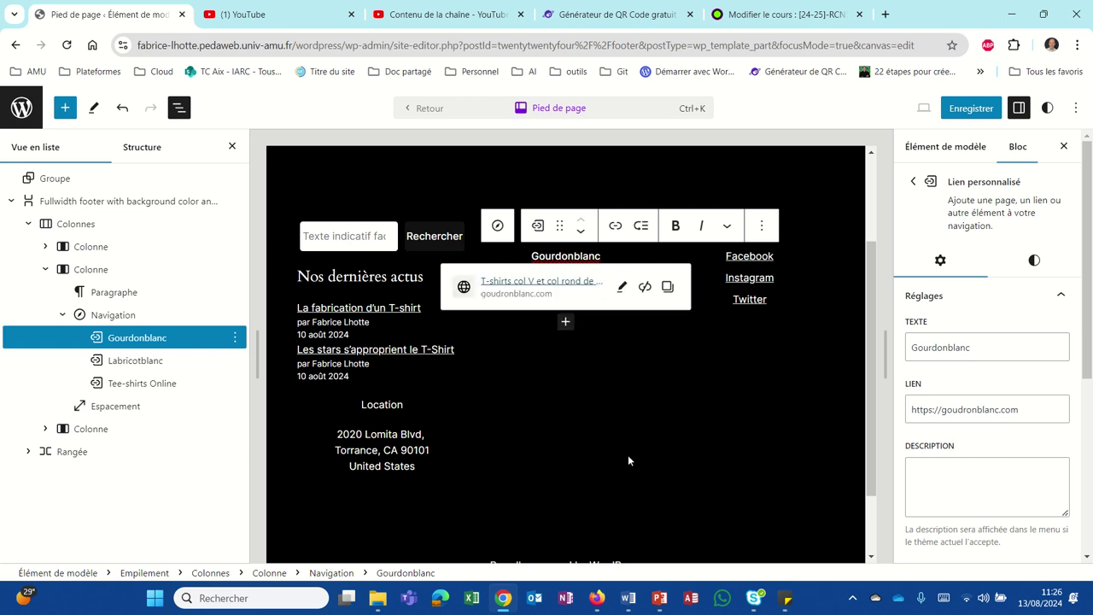
{"action": "left_click", "coordinate": [551, 385]}
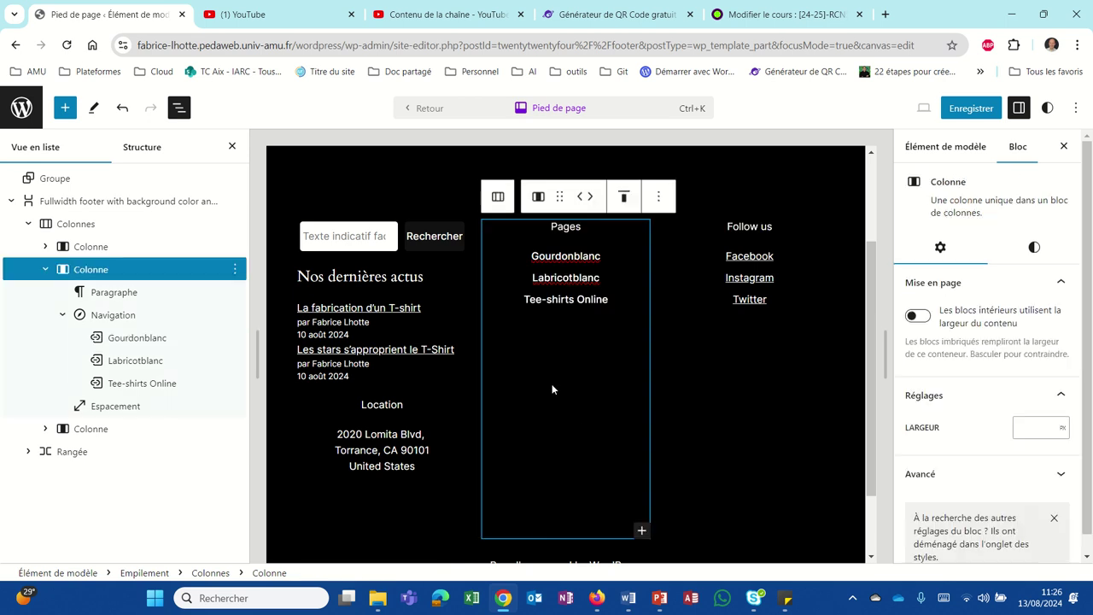
Set the Labricotblanc link in the footer menu to open in a new tab and save the link settings
{"action": "left_click", "coordinate": [565, 278]}
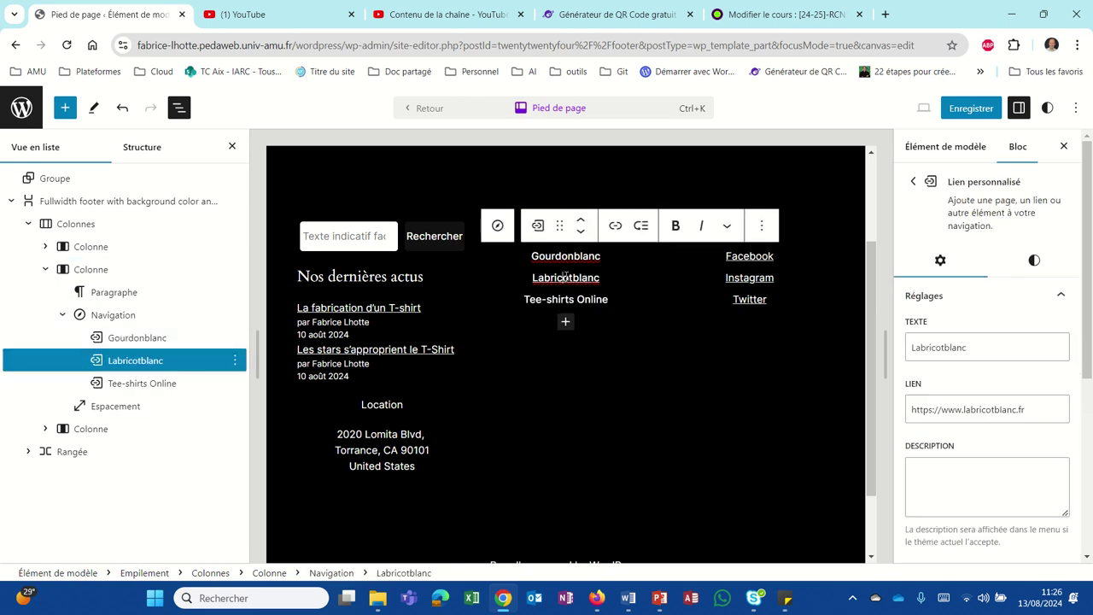
{"action": "left_click", "coordinate": [613, 226]}
{"action": "left_click", "coordinate": [620, 310]}
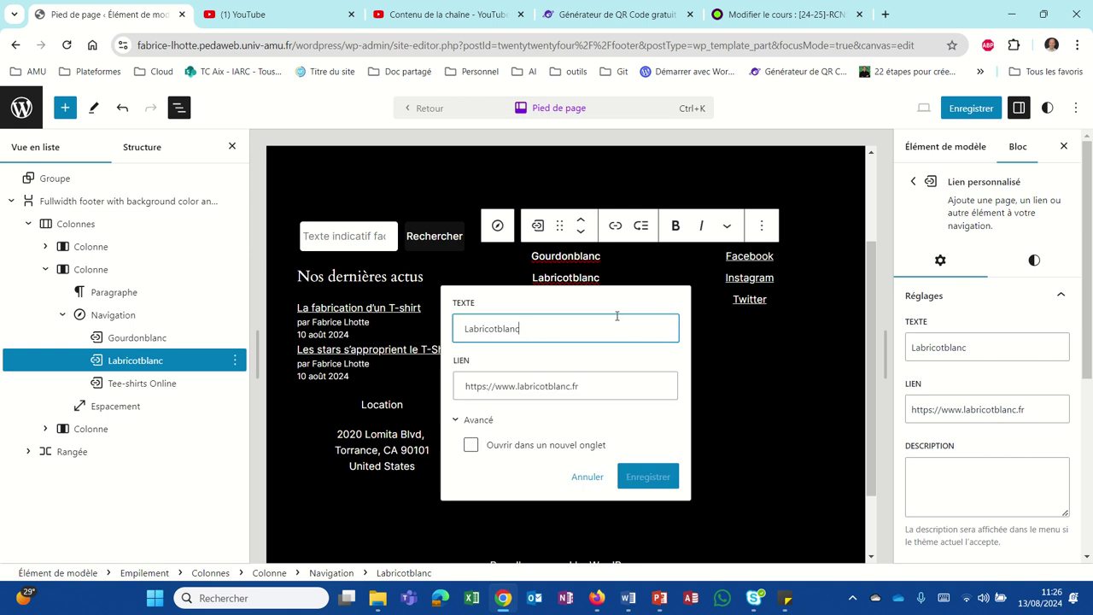
{"action": "left_click", "coordinate": [529, 449]}
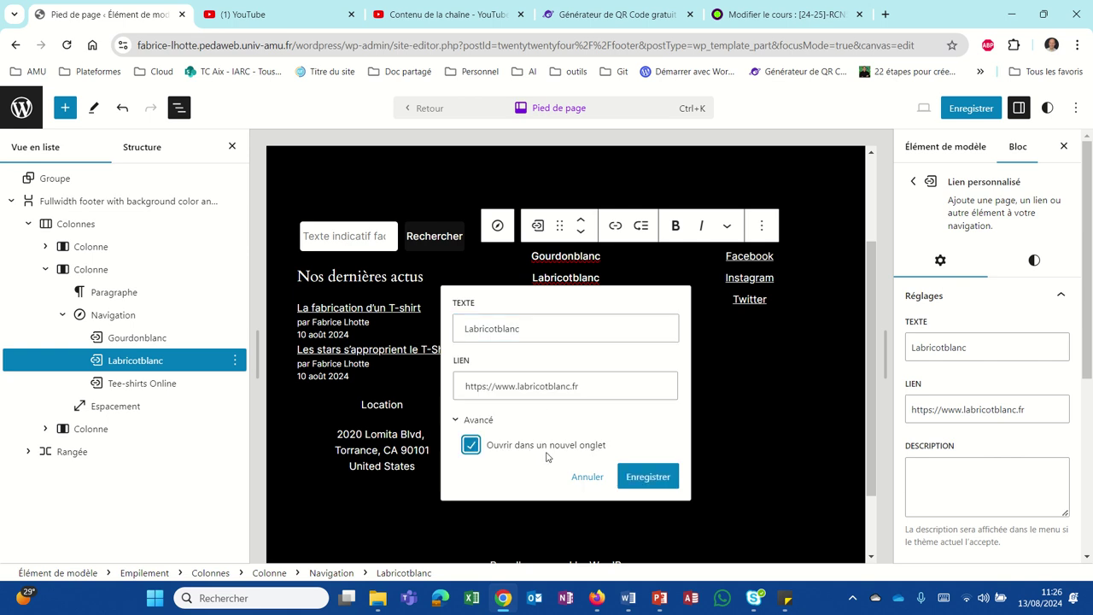
{"action": "left_click", "coordinate": [648, 477]}
{"action": "left_click", "coordinate": [584, 385]}
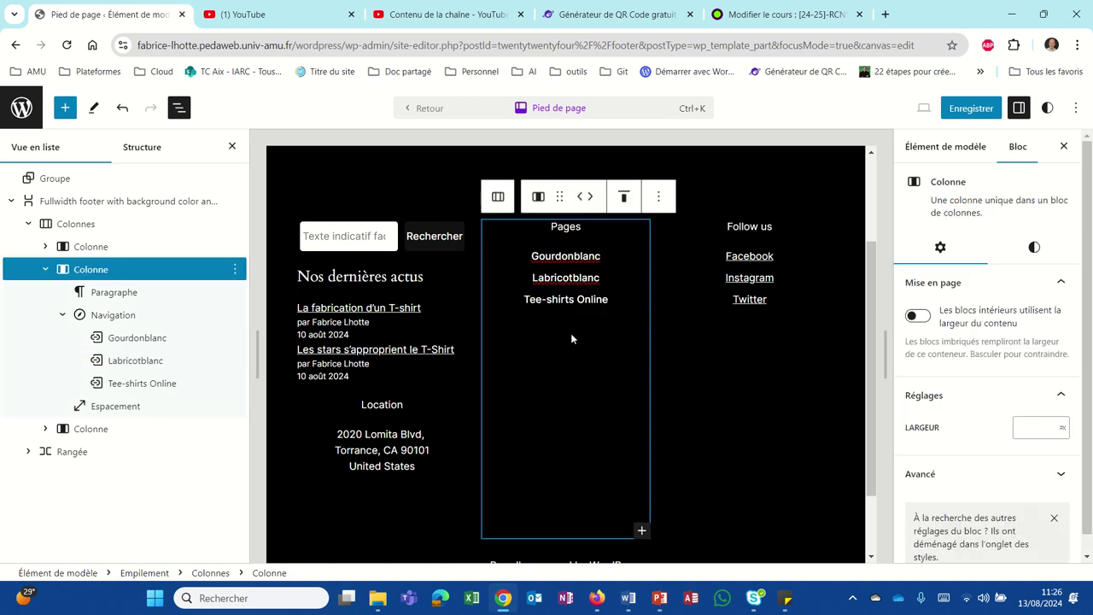
Set the Tee-shirts Online link in the footer menu to open in a new tab and save the link settings
{"action": "left_click", "coordinate": [568, 299]}
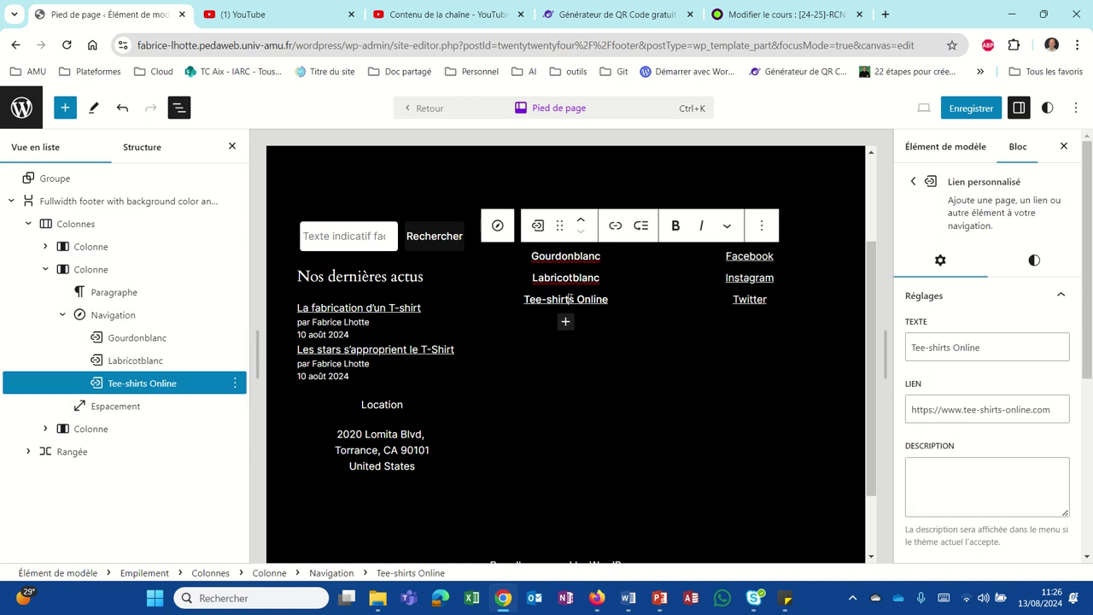
{"action": "left_click", "coordinate": [615, 225]}
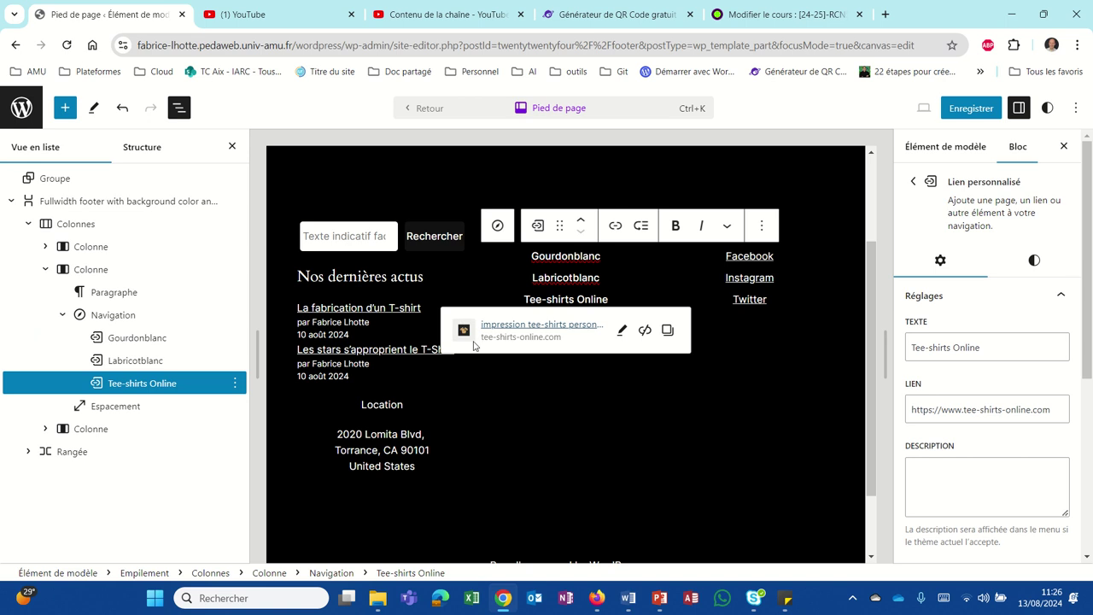
{"action": "left_click", "coordinate": [621, 330]}
{"action": "left_click", "coordinate": [471, 465]}
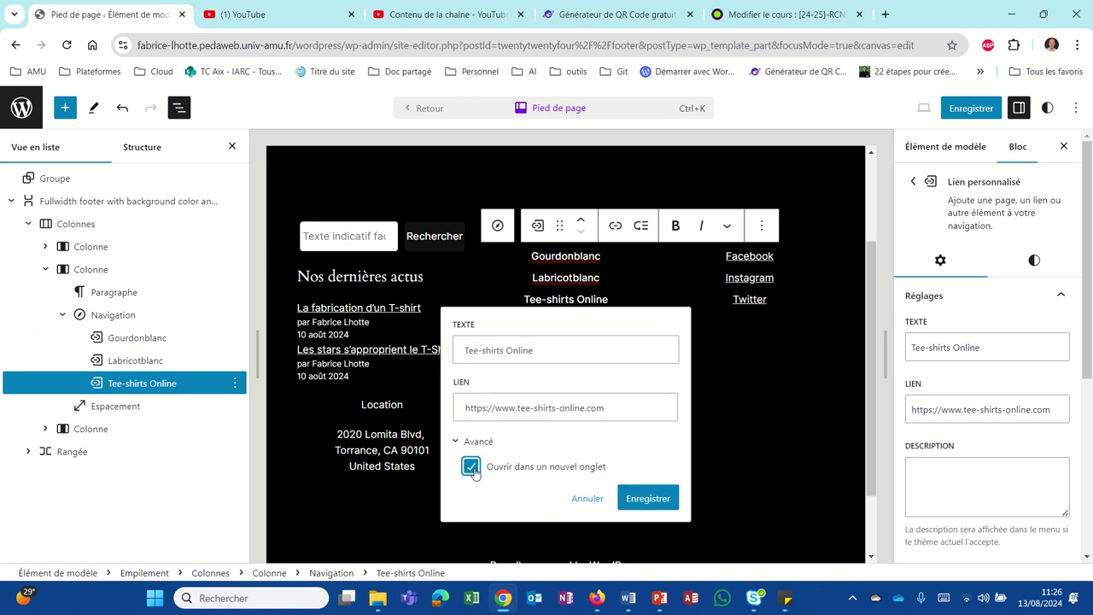
{"action": "left_click", "coordinate": [628, 503]}
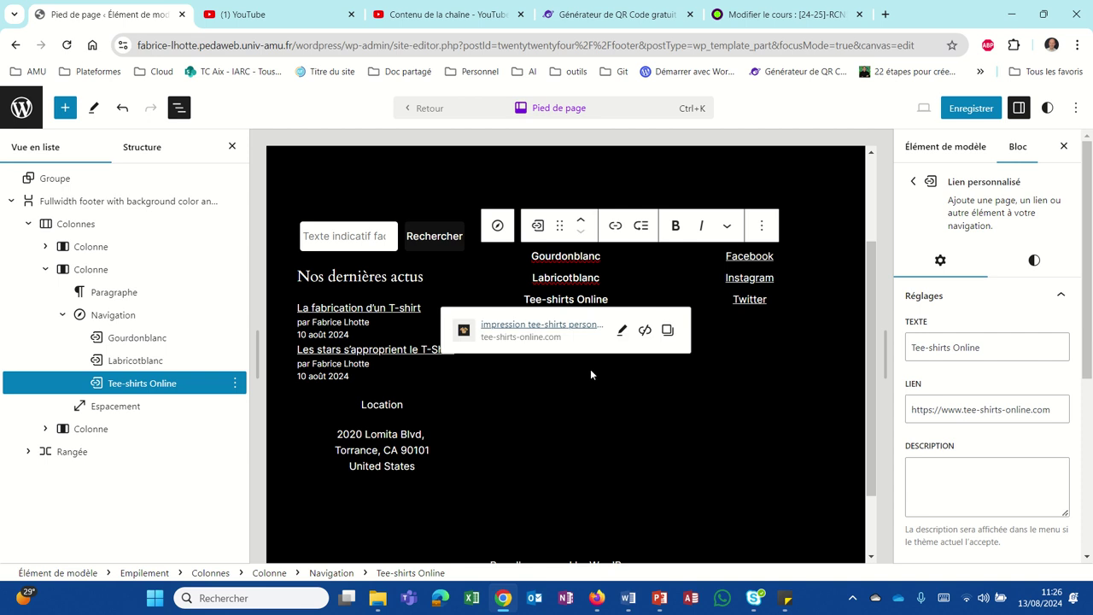
{"action": "left_click", "coordinate": [630, 396]}
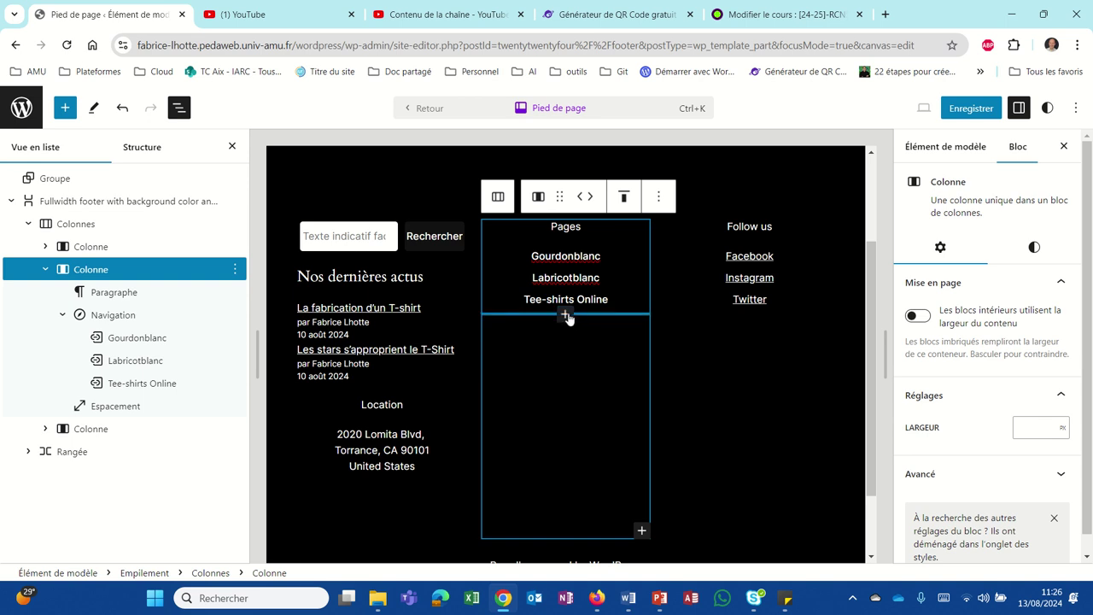
{"action": "left_click", "coordinate": [566, 314]}
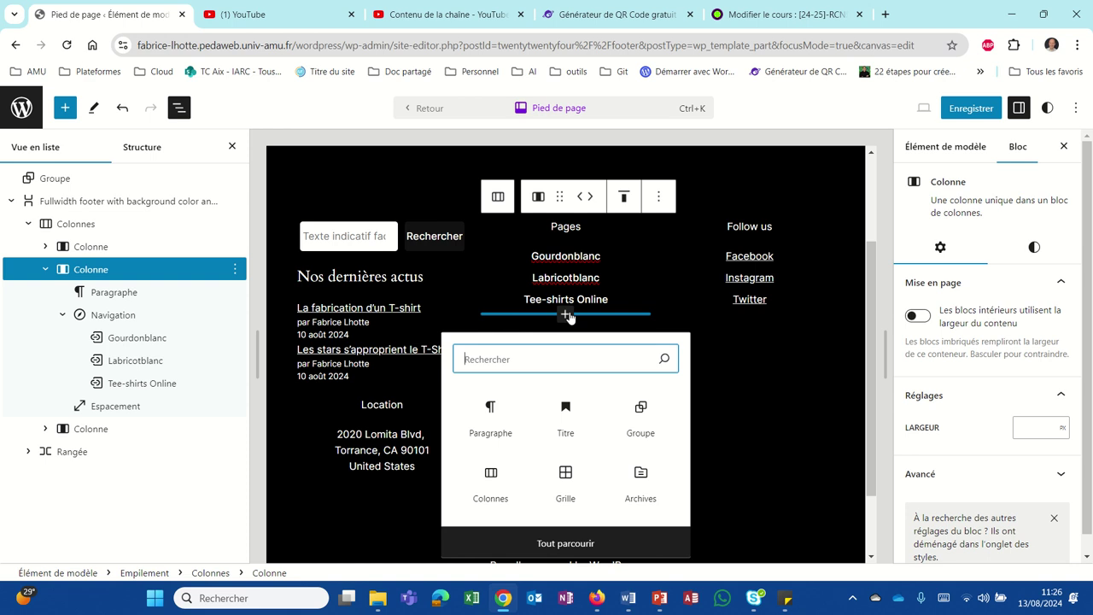
{"action": "type", "text": "mentions"}
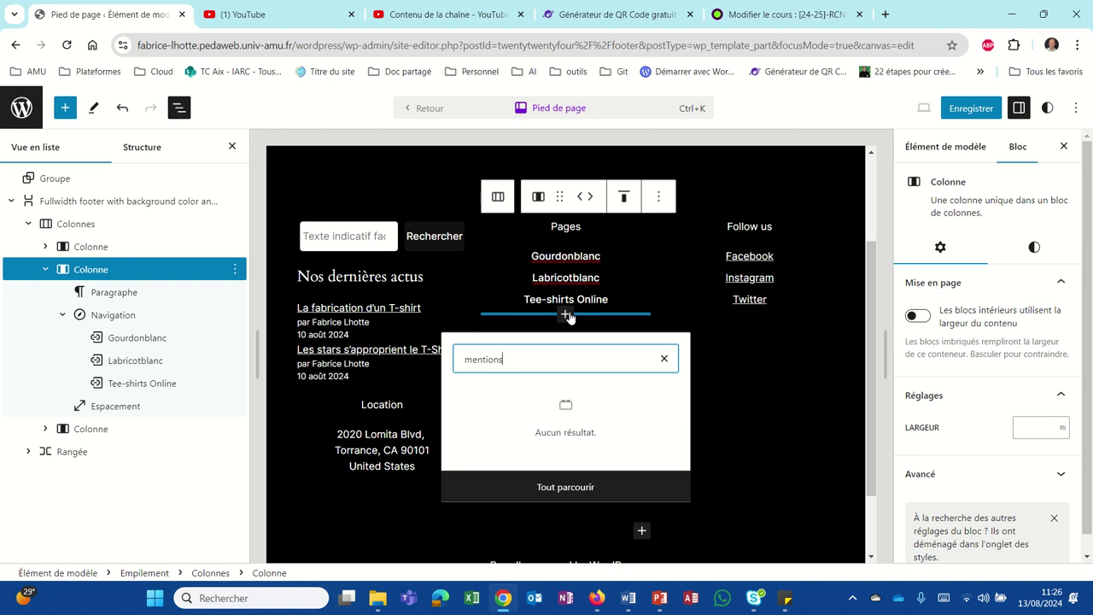
{"action": "type", "text": " légale"}
{"action": "key", "text": "BackSpace"}
{"action": "key", "text": "BackSpace"}
{"action": "key", "text": "BackSpace"}
{"action": "key", "text": "BackSpace"}
{"action": "key", "text": "BackSpace"}
{"action": "key", "text": "BackSpace"}
{"action": "key", "text": "BackSpace"}
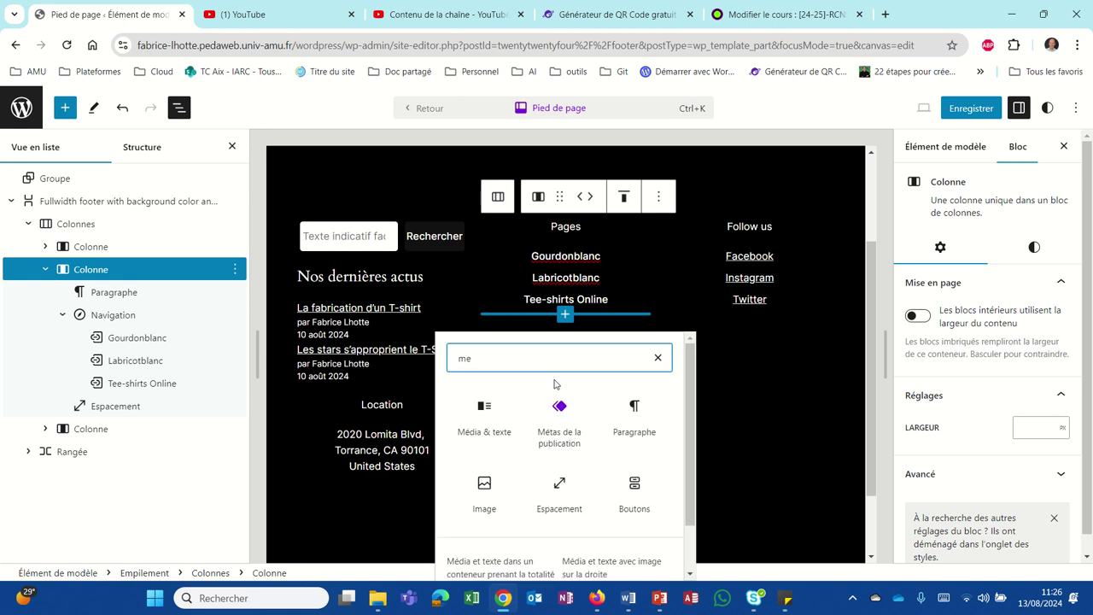
{"action": "key", "text": "Escape"}
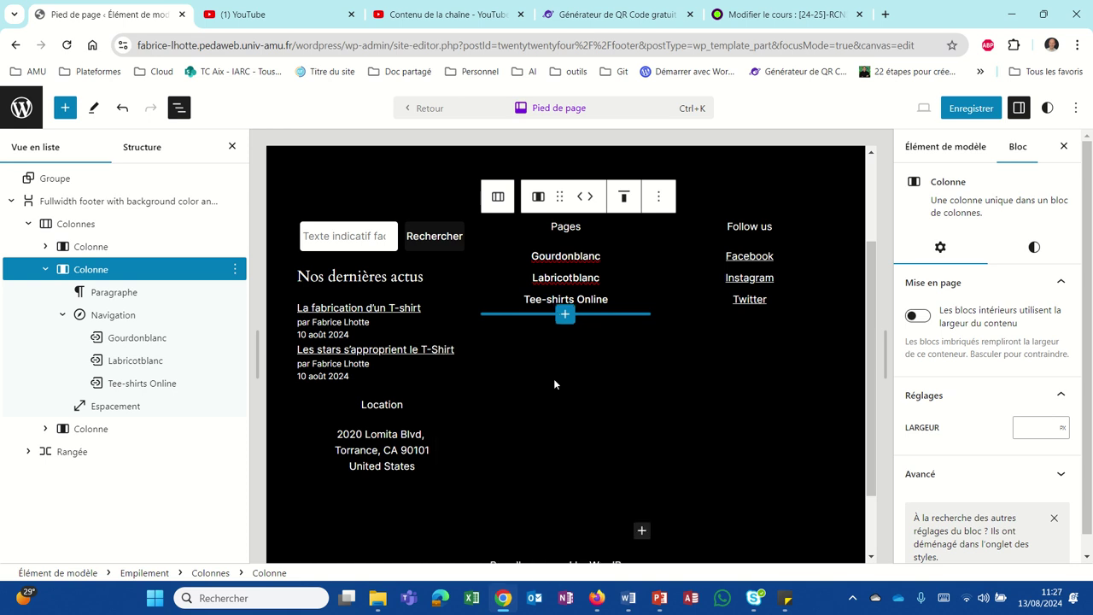
Add a link to the site's Mentions légales page below Tee-shirts Online in the footer menu
{"action": "left_click", "coordinate": [590, 299]}
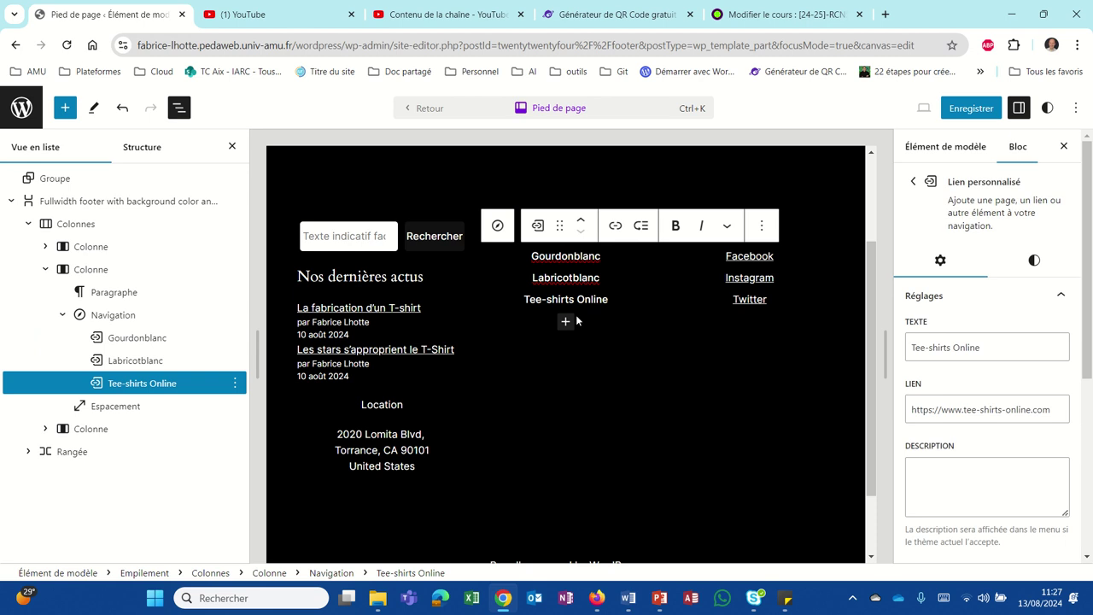
{"action": "left_click", "coordinate": [565, 321]}
{"action": "type", "text": "ment"}
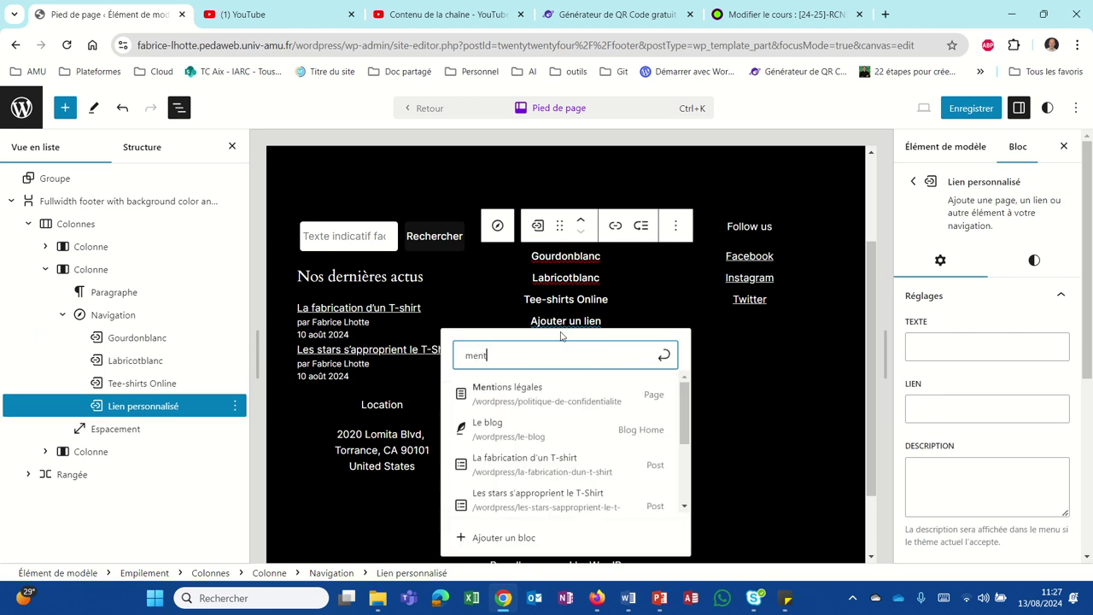
{"action": "left_click", "coordinate": [504, 393]}
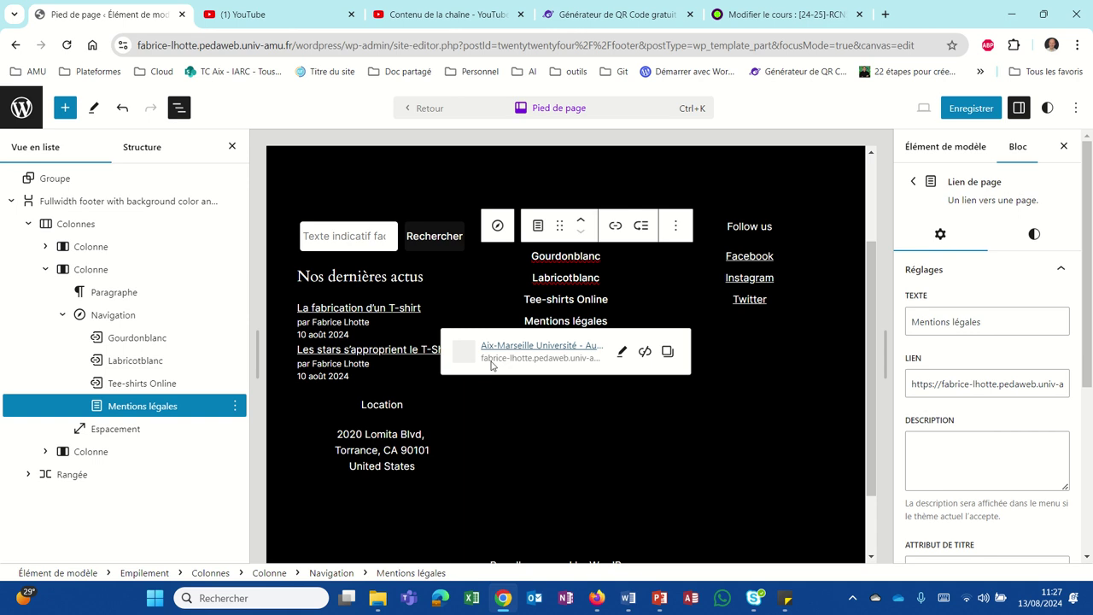
Open the save review for the footer and Navigation 2 changes, and go back to the Mentions légales link
{"action": "left_click", "coordinate": [965, 111]}
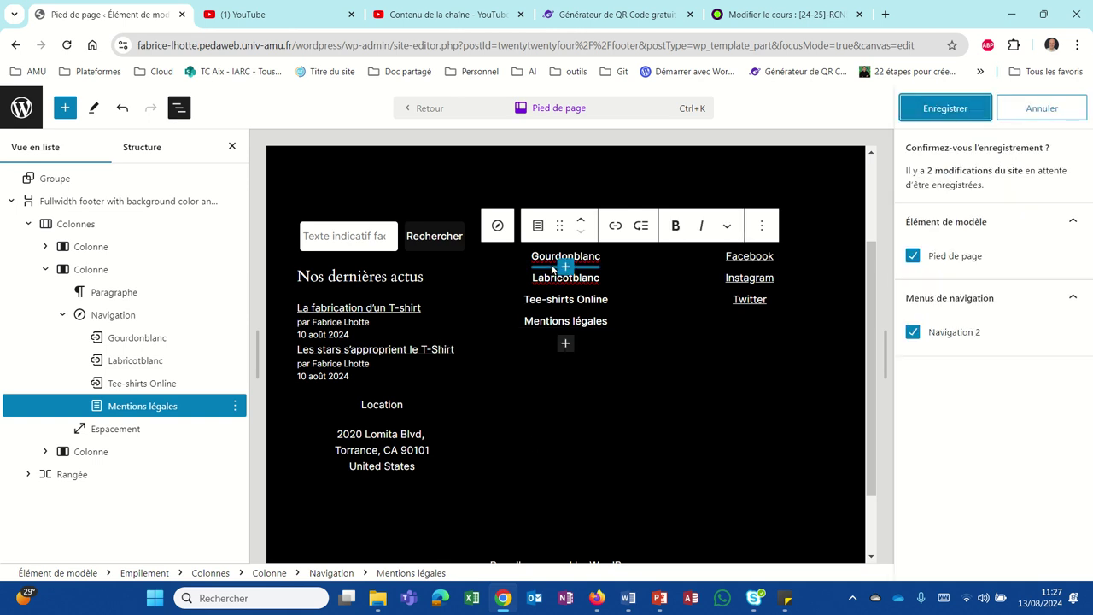
{"action": "left_click", "coordinate": [541, 324]}
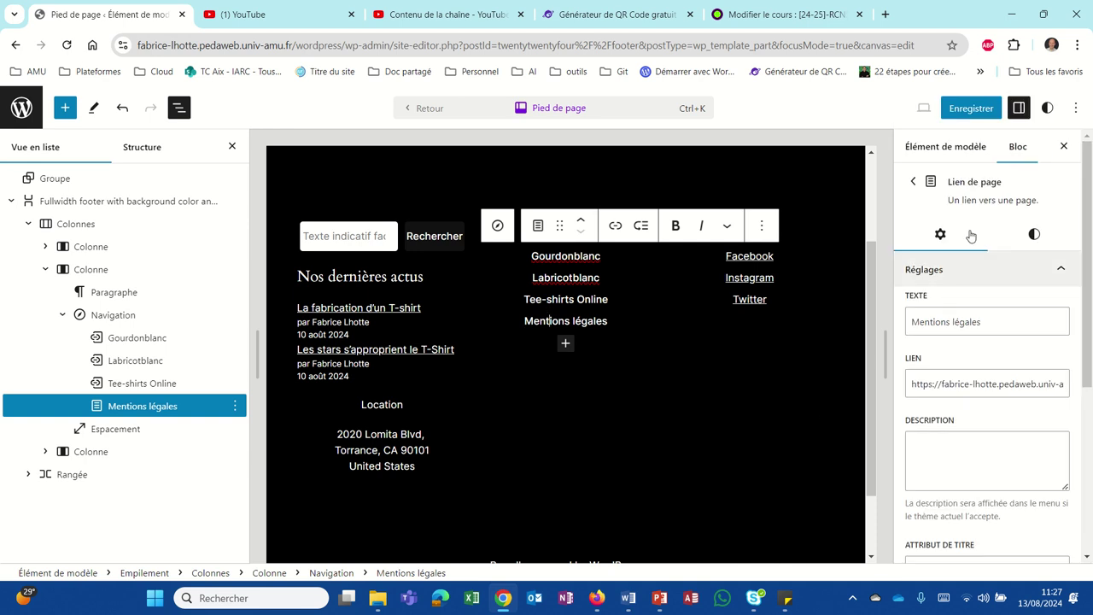
Review the style options of the Mentions légales link and the footer Navigation block's layout settings, and save the footer changes
{"action": "left_click", "coordinate": [1028, 235]}
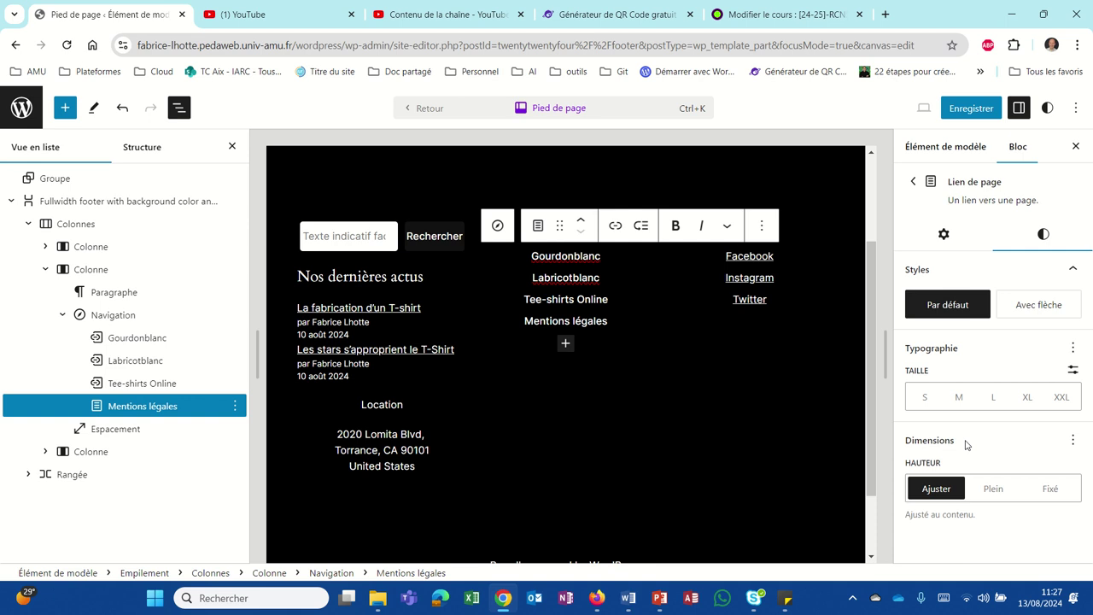
{"action": "mouse_move", "coordinate": [1038, 305]}
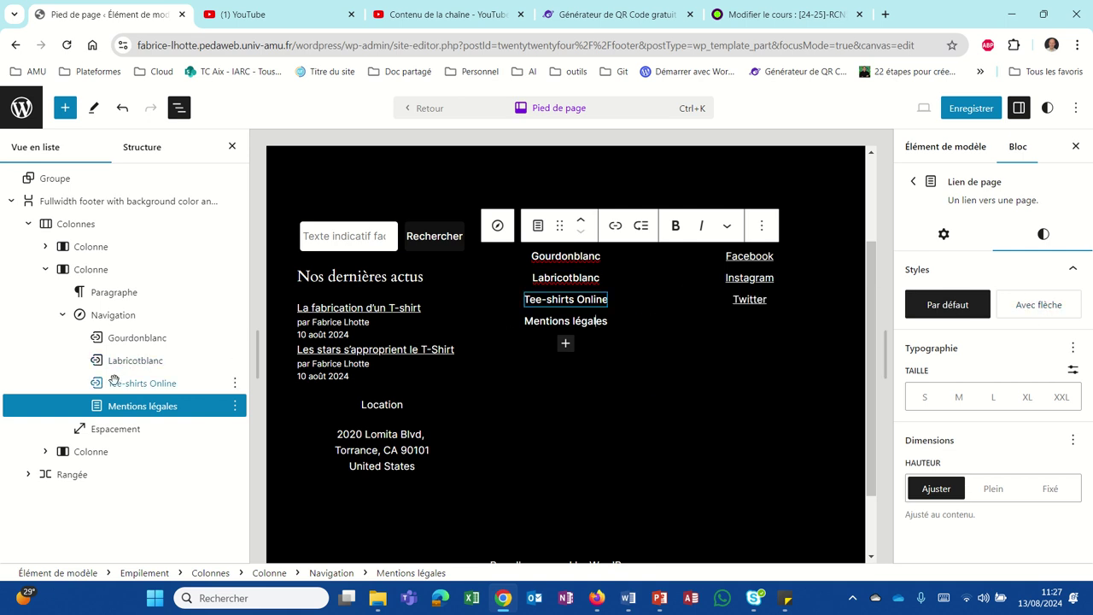
{"action": "left_click", "coordinate": [106, 317]}
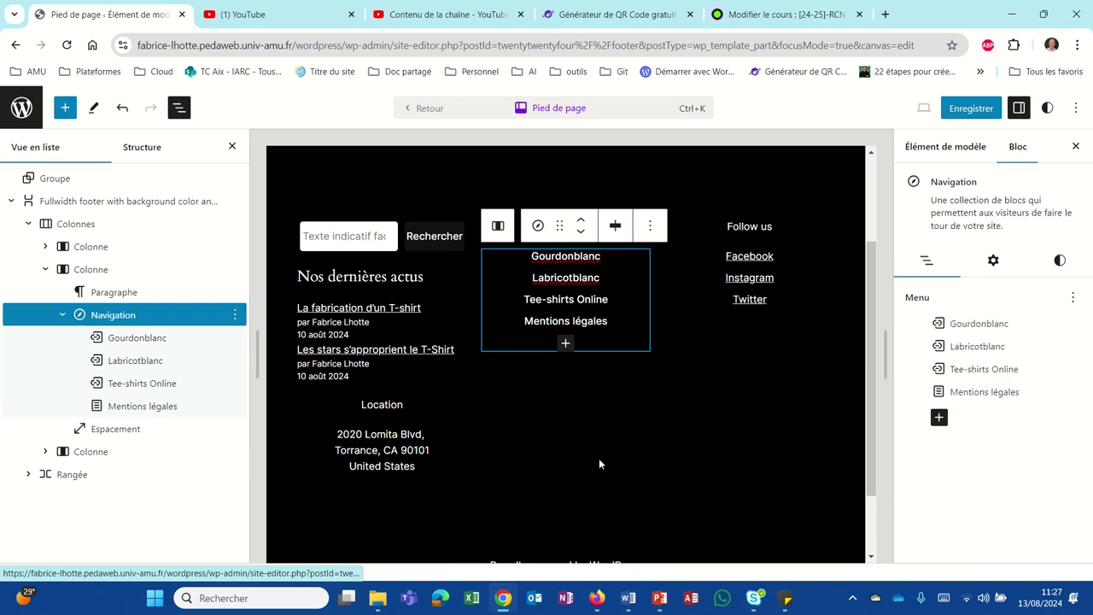
{"action": "left_click", "coordinate": [995, 261]}
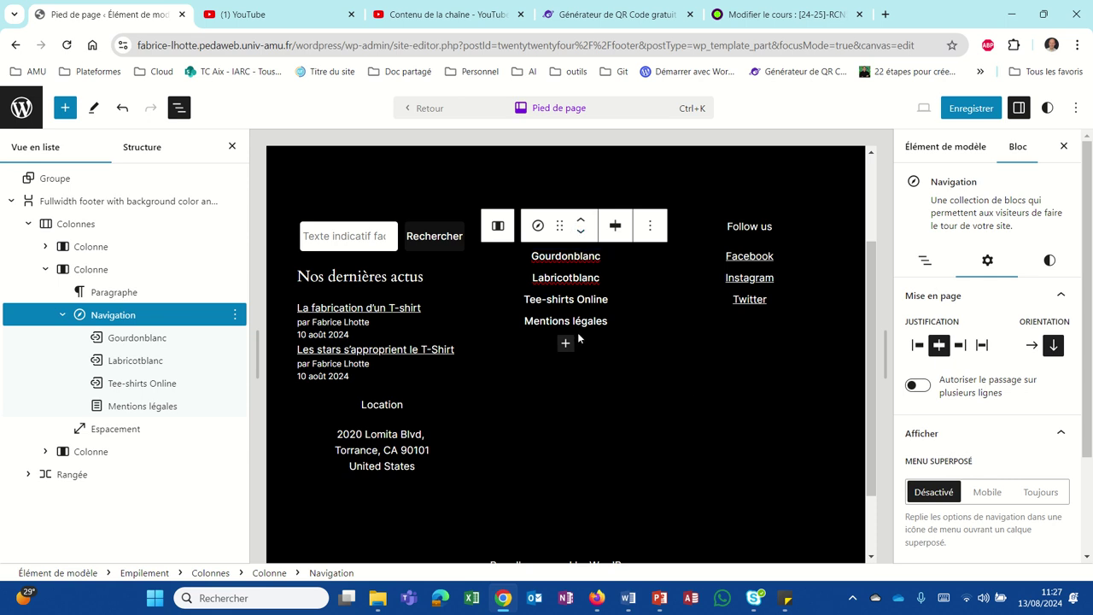
{"action": "left_click", "coordinate": [963, 112]}
{"action": "left_click", "coordinate": [954, 116]}
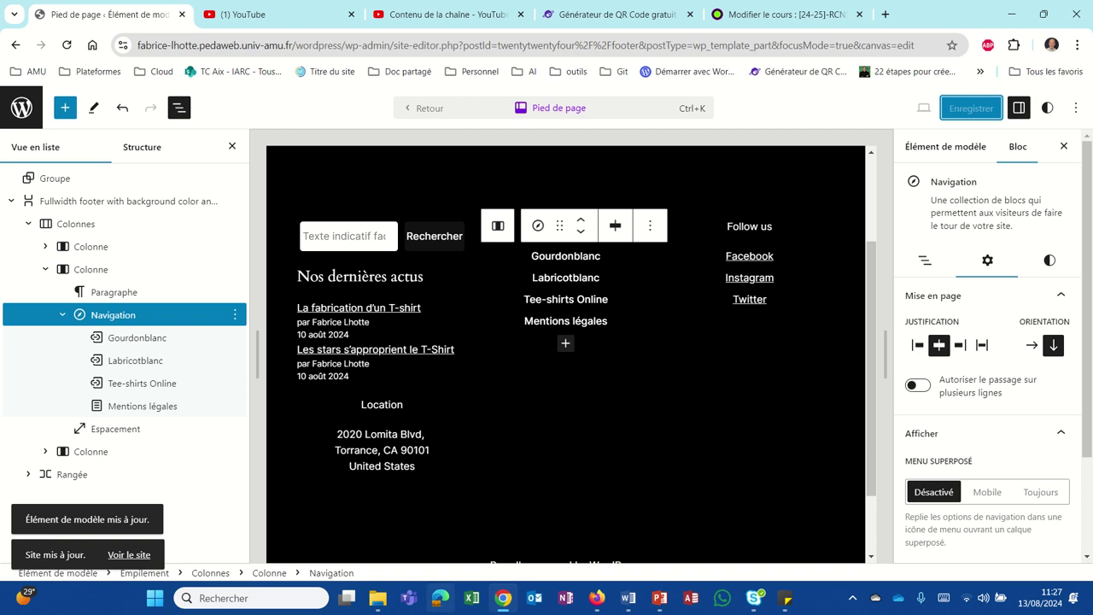
Switch to Firefox and reload the live TeeVogue Store home page to check its updated footer menu
{"action": "left_click", "coordinate": [596, 598]}
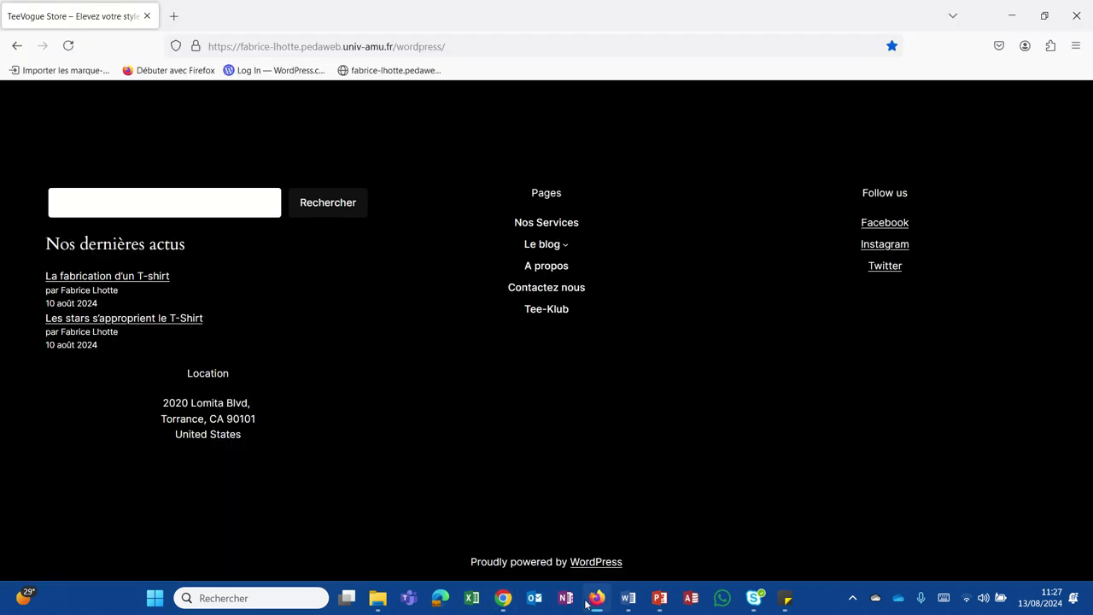
{"action": "scroll", "coordinate": [339, 359], "scroll_direction": "up", "scroll_amount": 15}
{"action": "scroll", "coordinate": [339, 358], "scroll_direction": "down", "scroll_amount": 3}
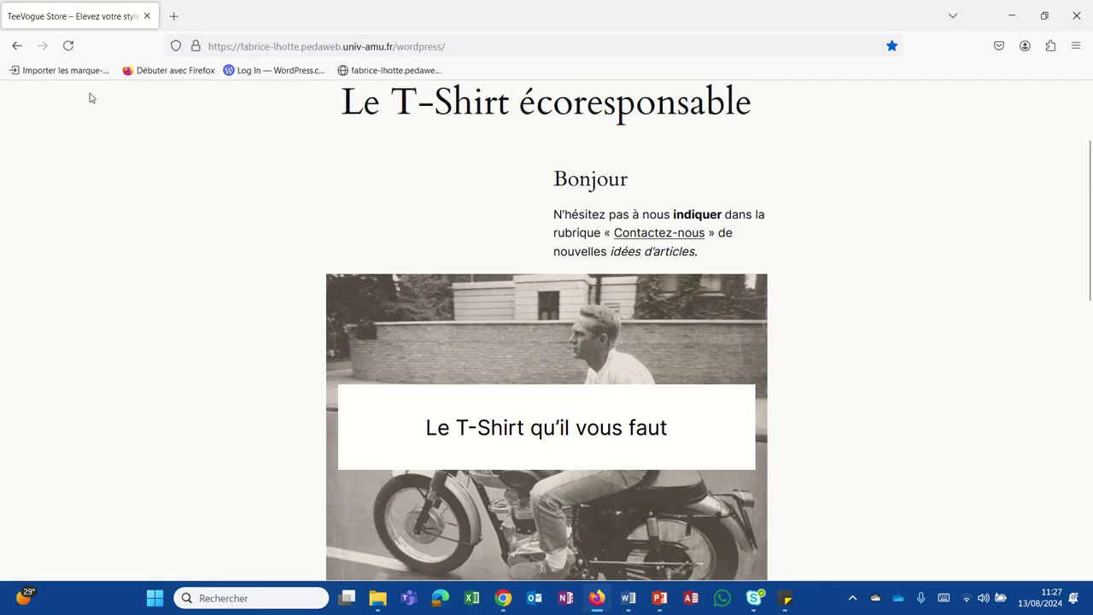
{"action": "left_click", "coordinate": [69, 48]}
{"action": "scroll", "coordinate": [376, 228], "scroll_direction": "down", "scroll_amount": 10}
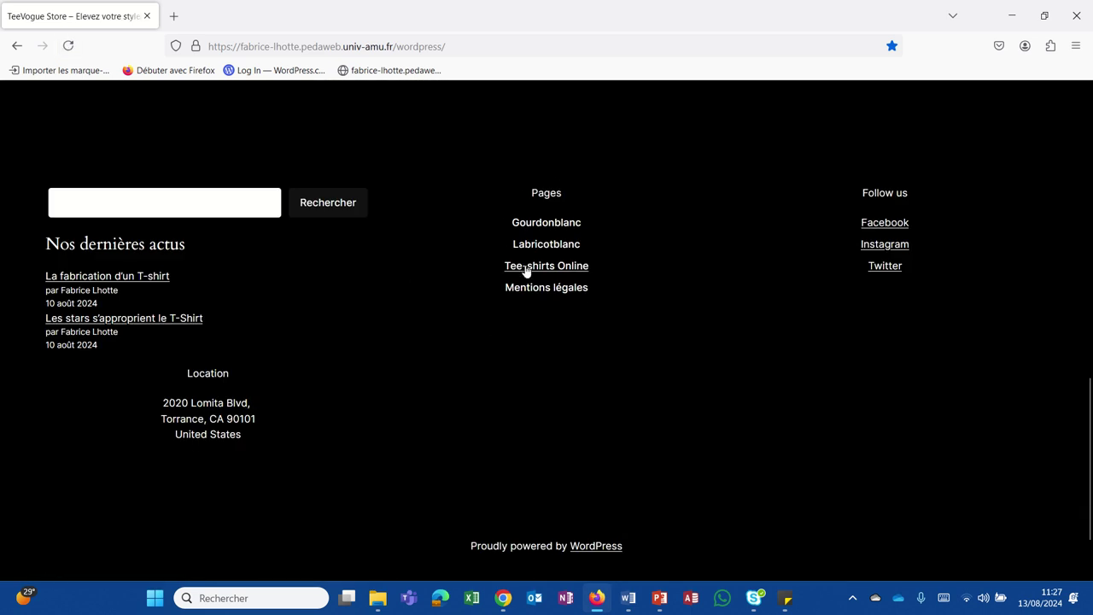
Test the Gourdonblanc, Labricotblanc and Tee-shirts Online footer links on the live site, closing each opened tab
{"action": "left_click", "coordinate": [538, 223]}
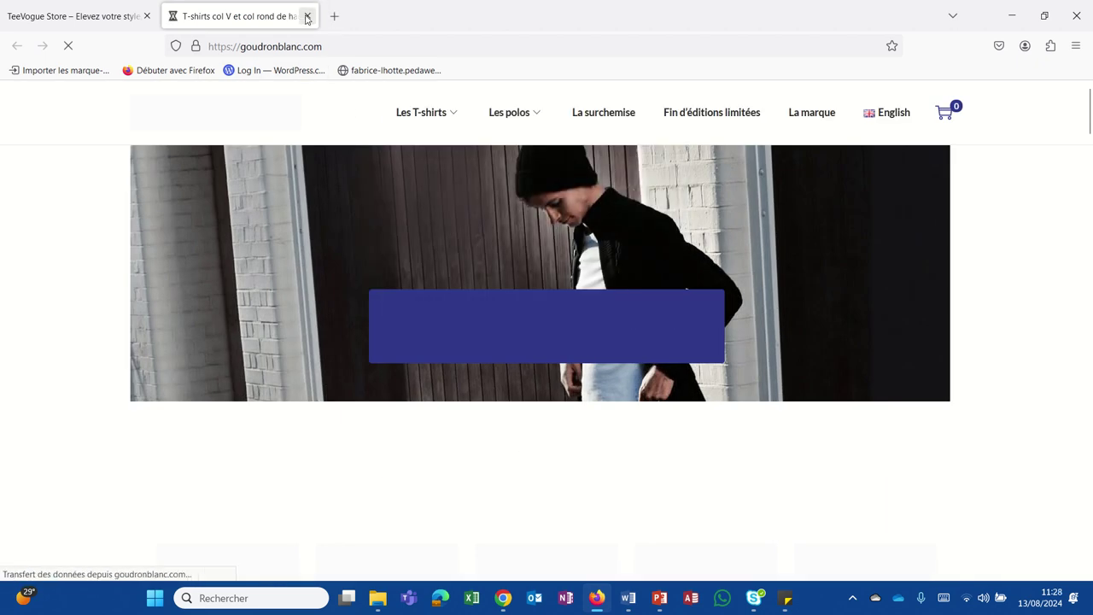
{"action": "left_click", "coordinate": [307, 16]}
{"action": "left_click", "coordinate": [540, 248]}
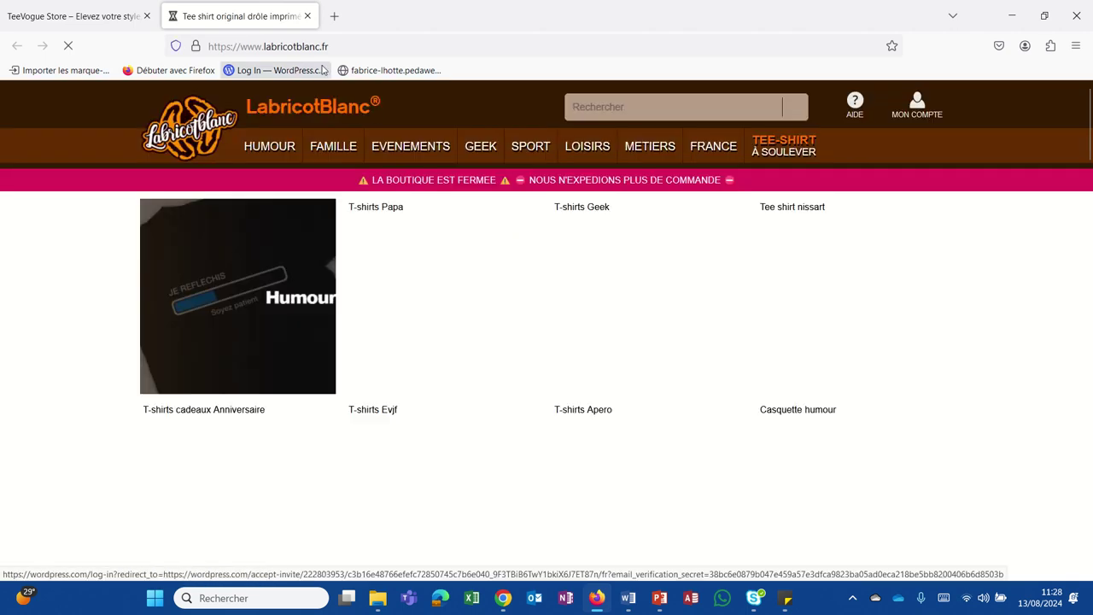
{"action": "left_click", "coordinate": [306, 17]}
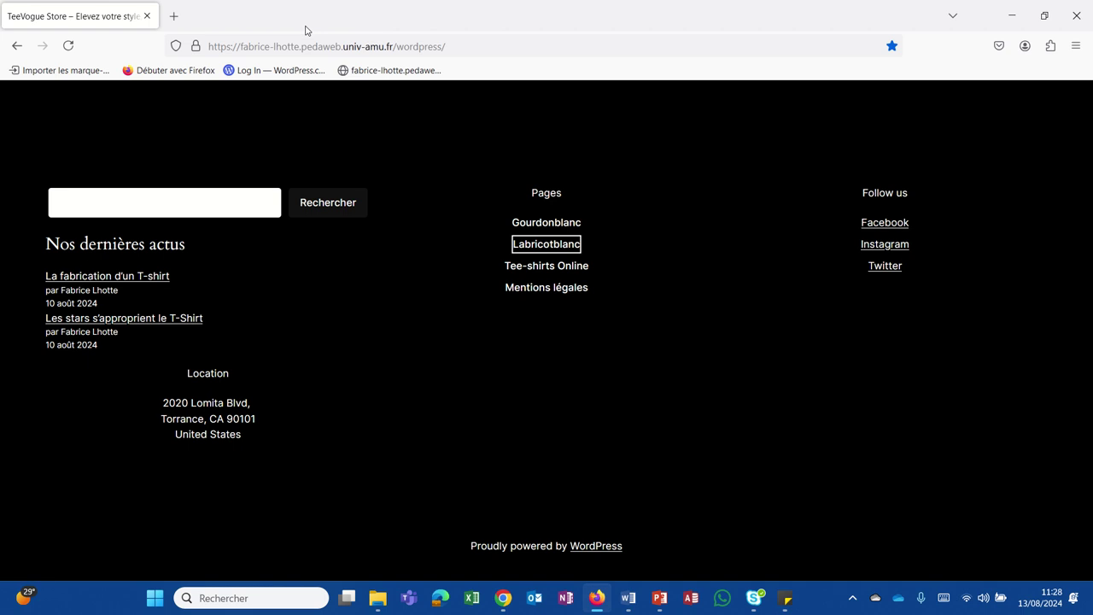
{"action": "left_click", "coordinate": [528, 271]}
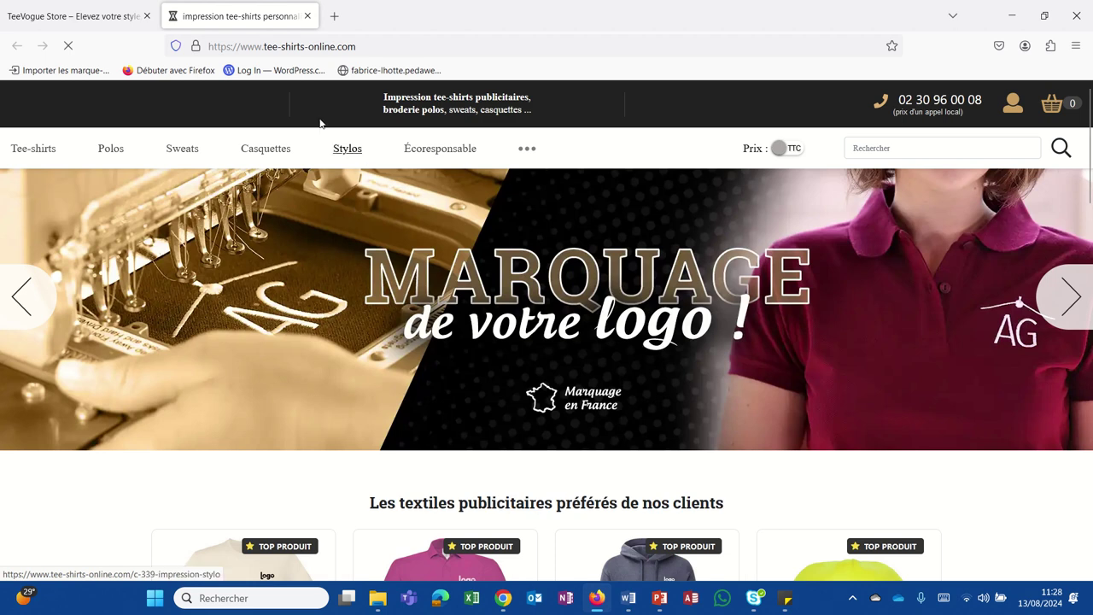
{"action": "left_click", "coordinate": [308, 16]}
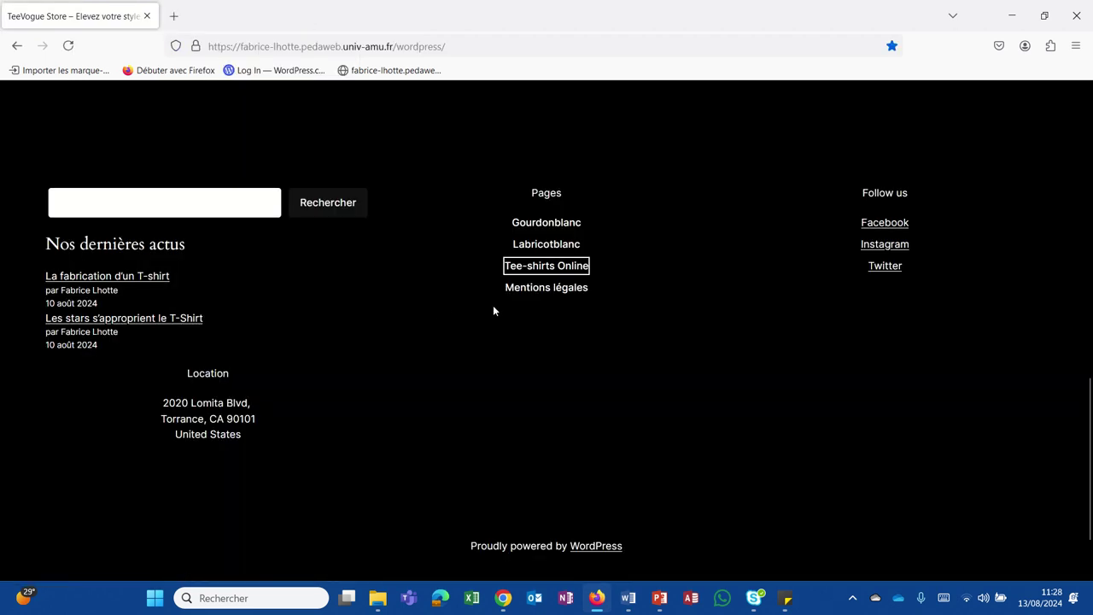
Follow the Mentions légales footer link and look through the whole page, including its header and footer menus
{"action": "left_click", "coordinate": [525, 292]}
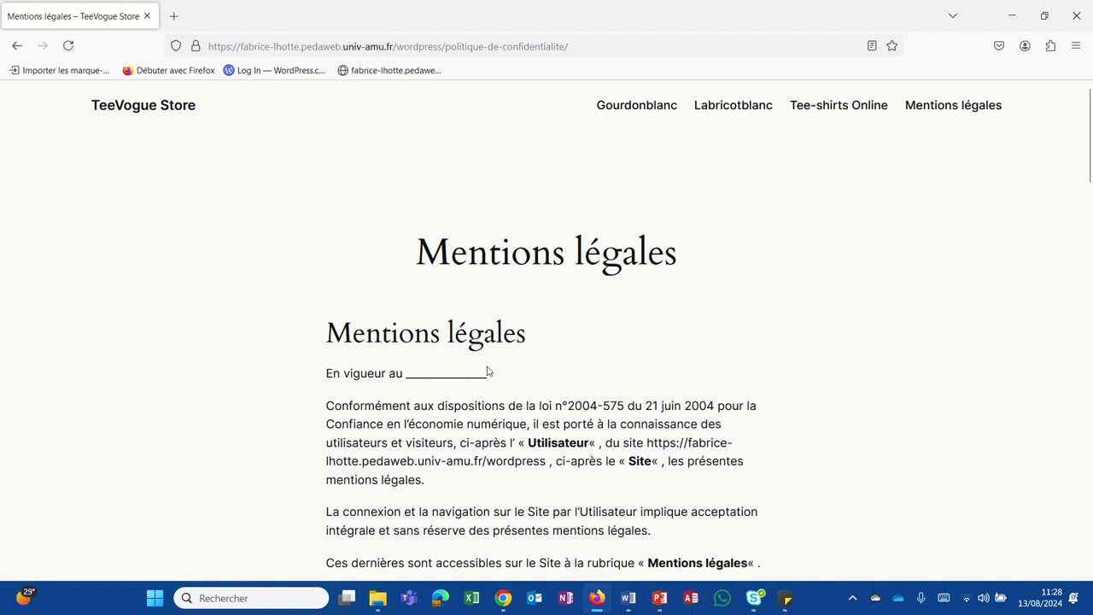
{"action": "scroll", "coordinate": [486, 371], "scroll_direction": "down", "scroll_amount": 10}
{"action": "scroll", "coordinate": [486, 386], "scroll_direction": "up", "scroll_amount": 6}
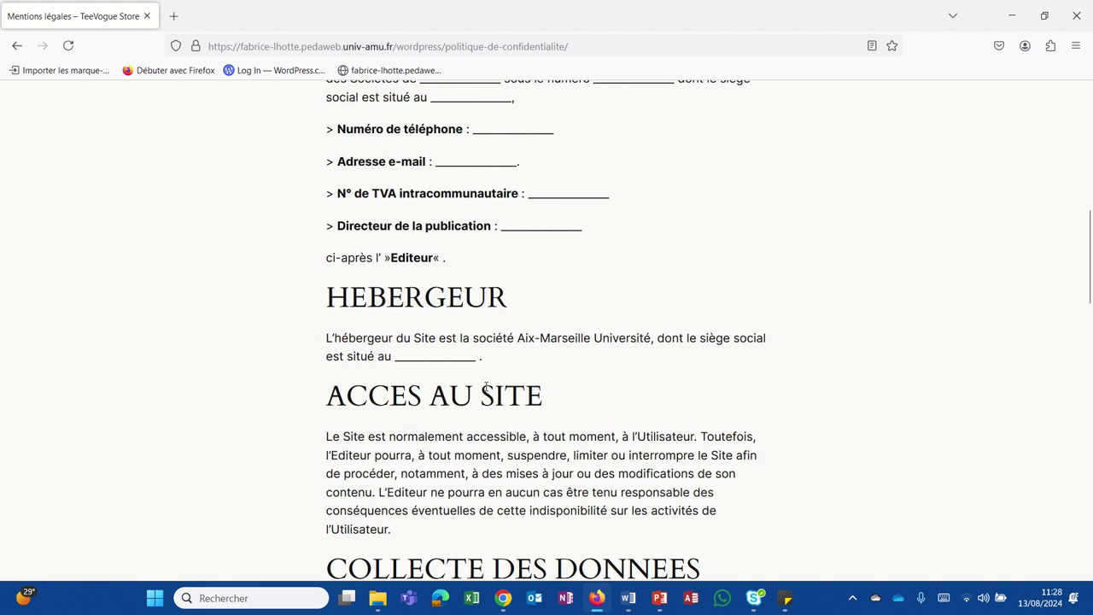
{"action": "scroll", "coordinate": [486, 387], "scroll_direction": "down", "scroll_amount": 9}
{"action": "scroll", "coordinate": [486, 387], "scroll_direction": "up", "scroll_amount": 12}
{"action": "scroll", "coordinate": [486, 391], "scroll_direction": "down", "scroll_amount": 7}
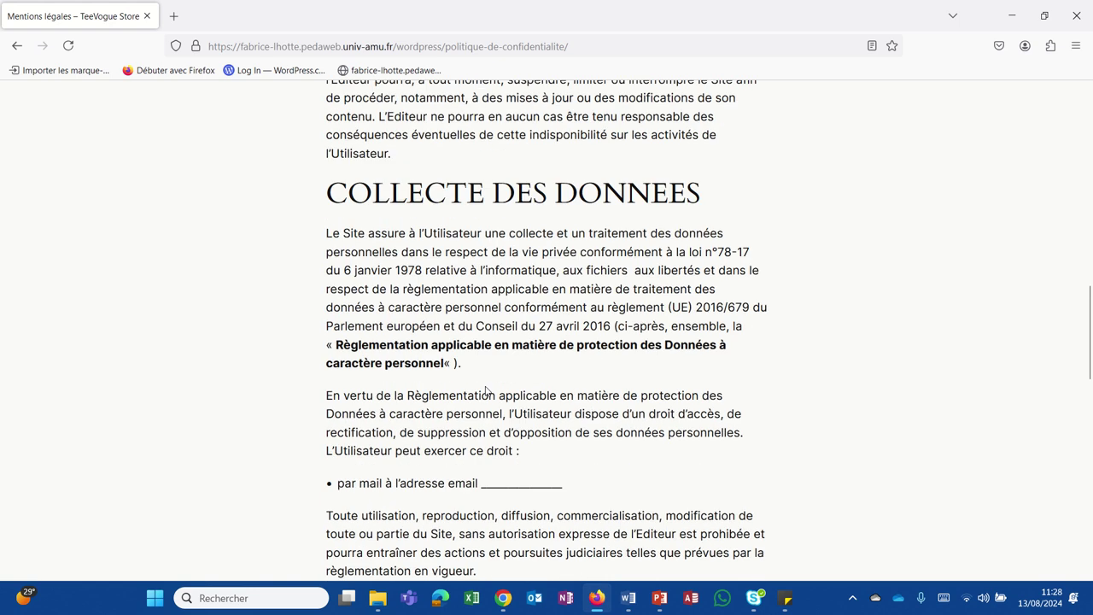
{"action": "scroll", "coordinate": [486, 391], "scroll_direction": "down", "scroll_amount": 6}
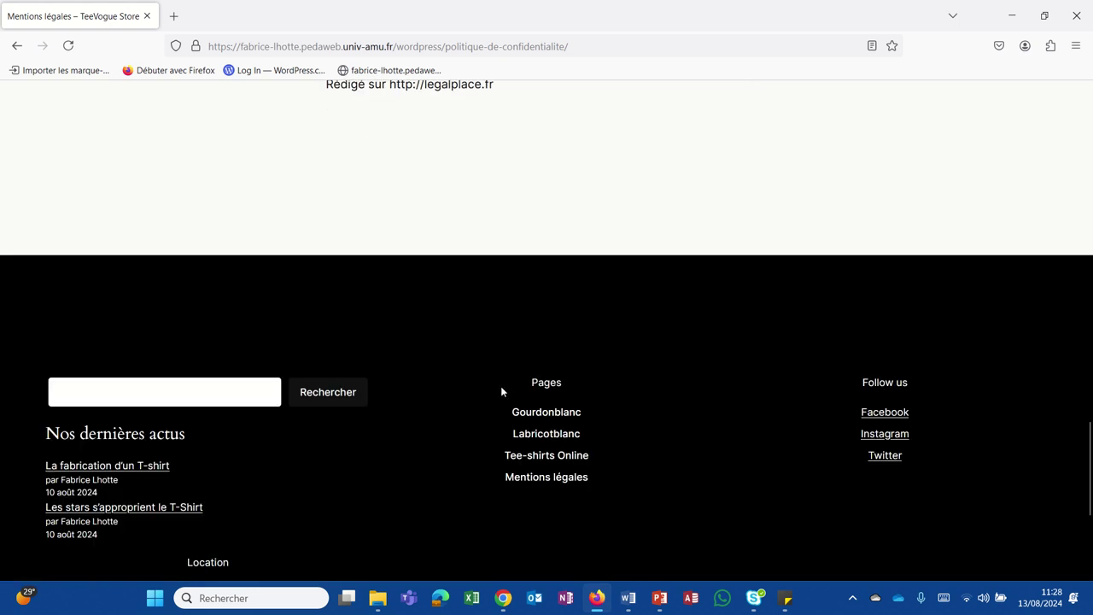
{"action": "scroll", "coordinate": [573, 483], "scroll_direction": "up", "scroll_amount": 10}
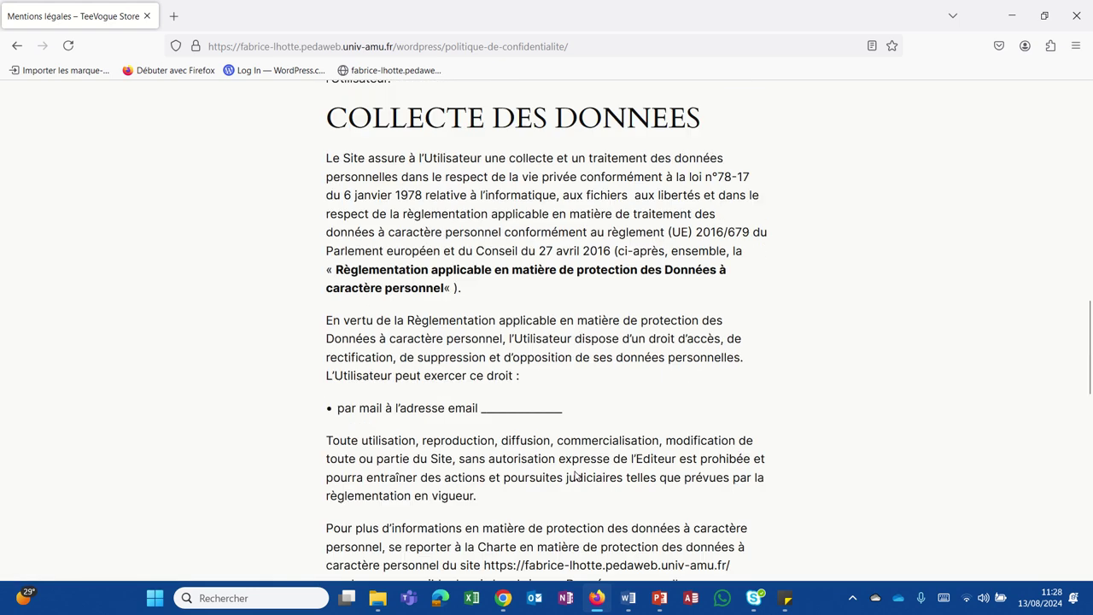
{"action": "scroll", "coordinate": [574, 469], "scroll_direction": "up", "scroll_amount": 5}
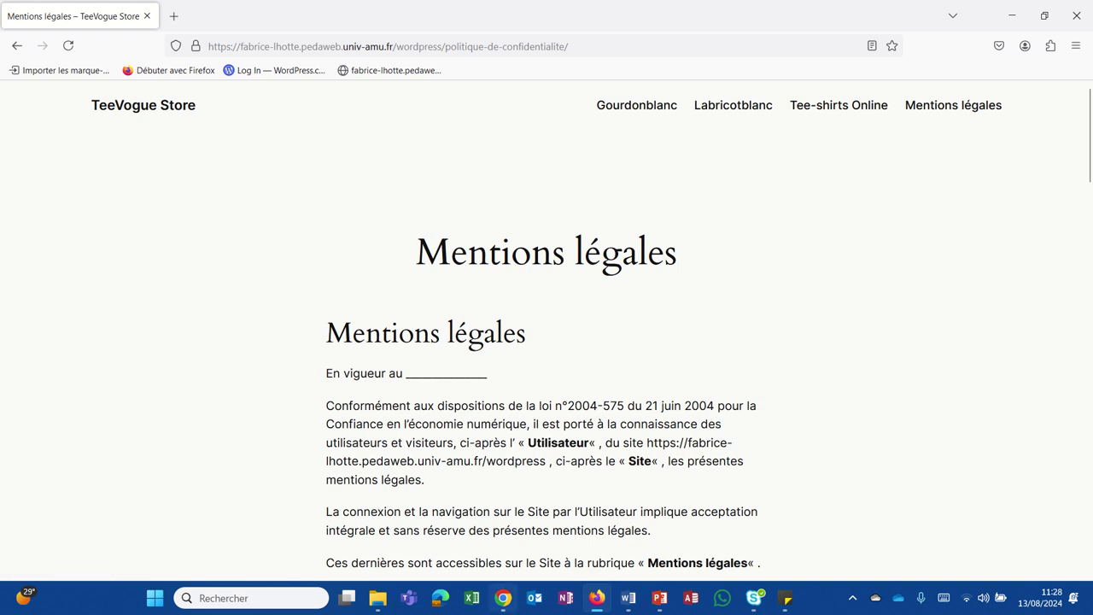
Return to the site editor in Chrome and go from the footer to the list of navigation menus
{"action": "left_click", "coordinate": [508, 601]}
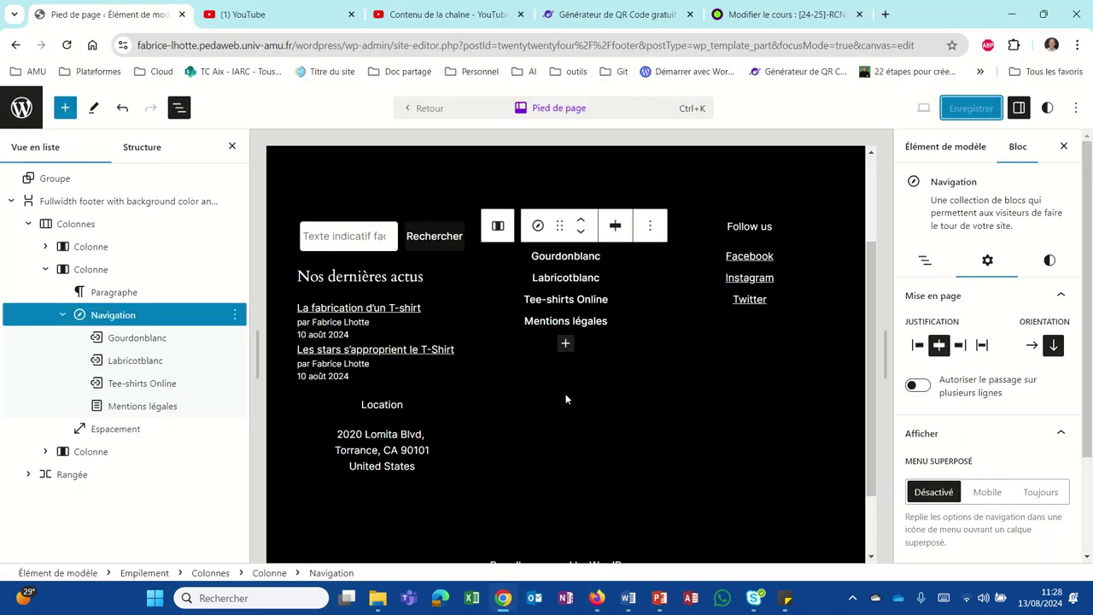
{"action": "scroll", "coordinate": [565, 399], "scroll_direction": "up", "scroll_amount": 3}
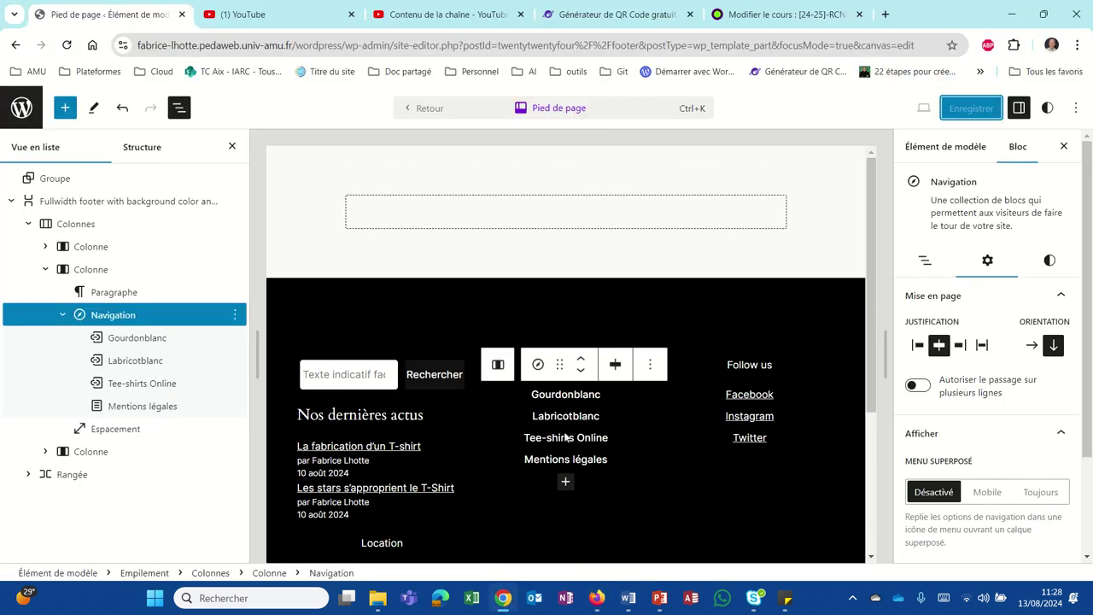
{"action": "left_click", "coordinate": [654, 251]}
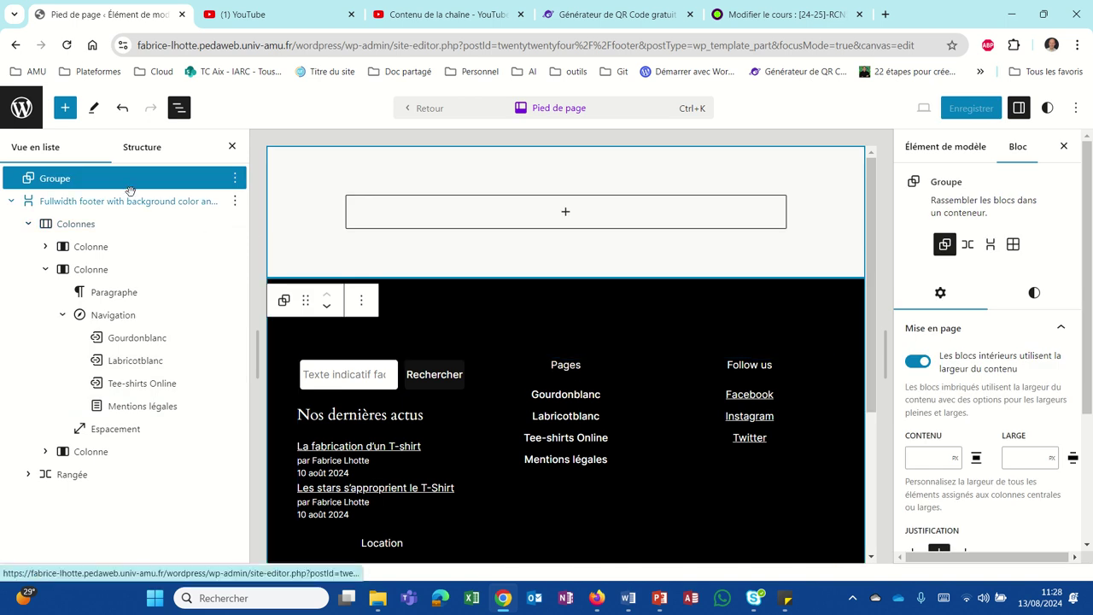
{"action": "left_click", "coordinate": [21, 108]}
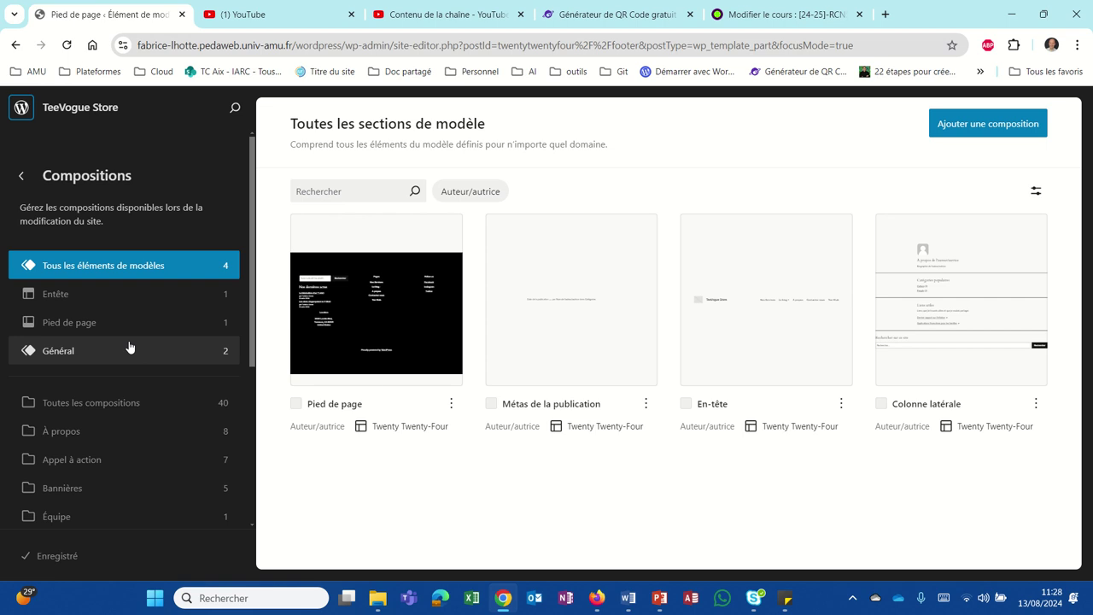
{"action": "left_click", "coordinate": [15, 176]}
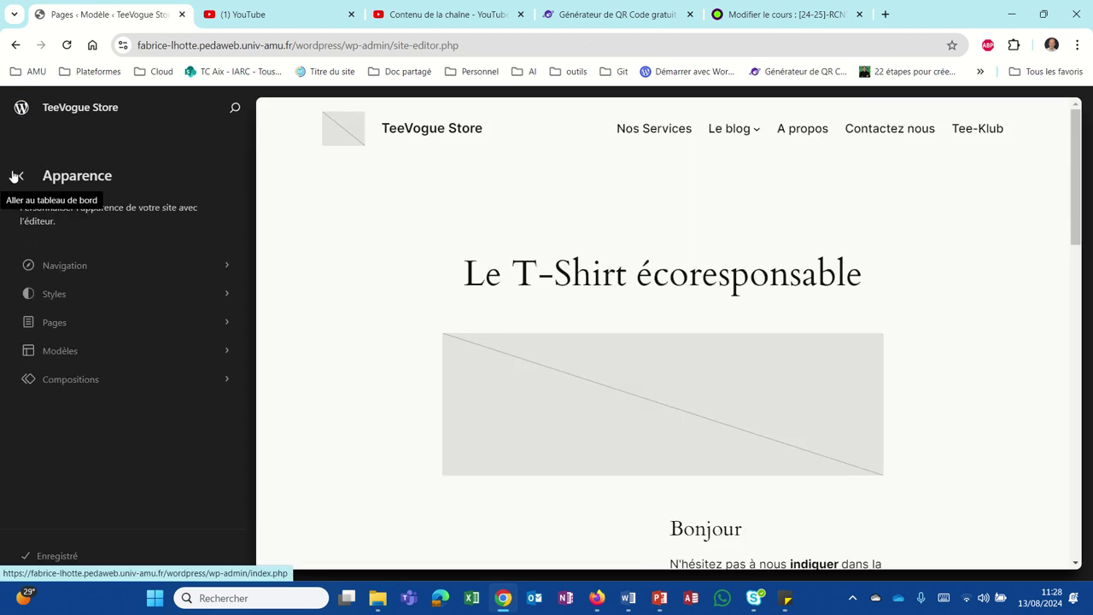
{"action": "left_click", "coordinate": [52, 265]}
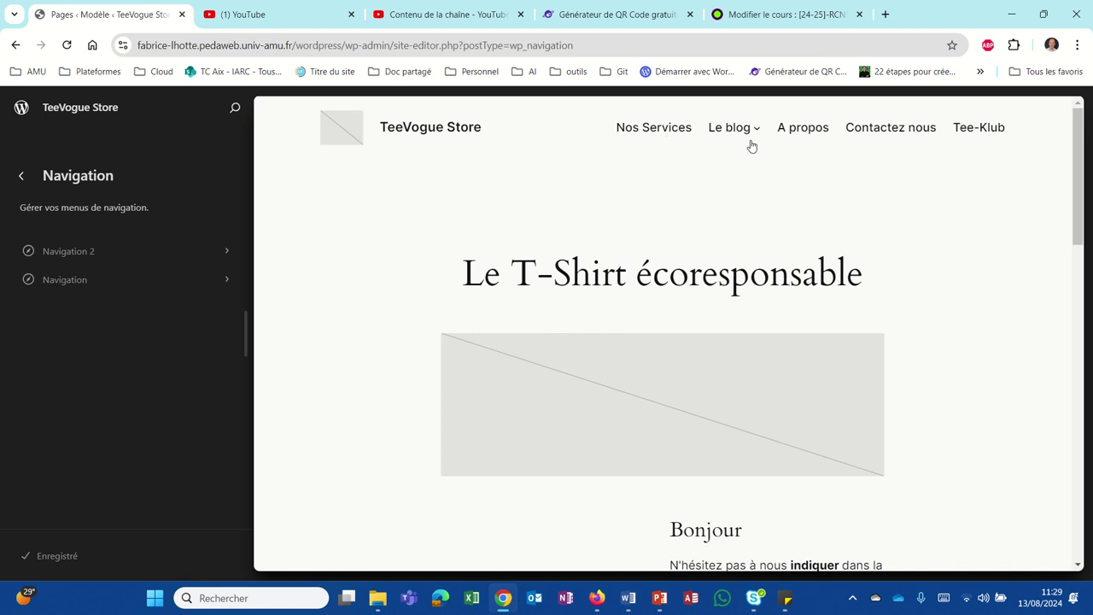
Compare the header menu in the home page preview with the items of the menu named Navigation
{"action": "left_click", "coordinate": [876, 139]}
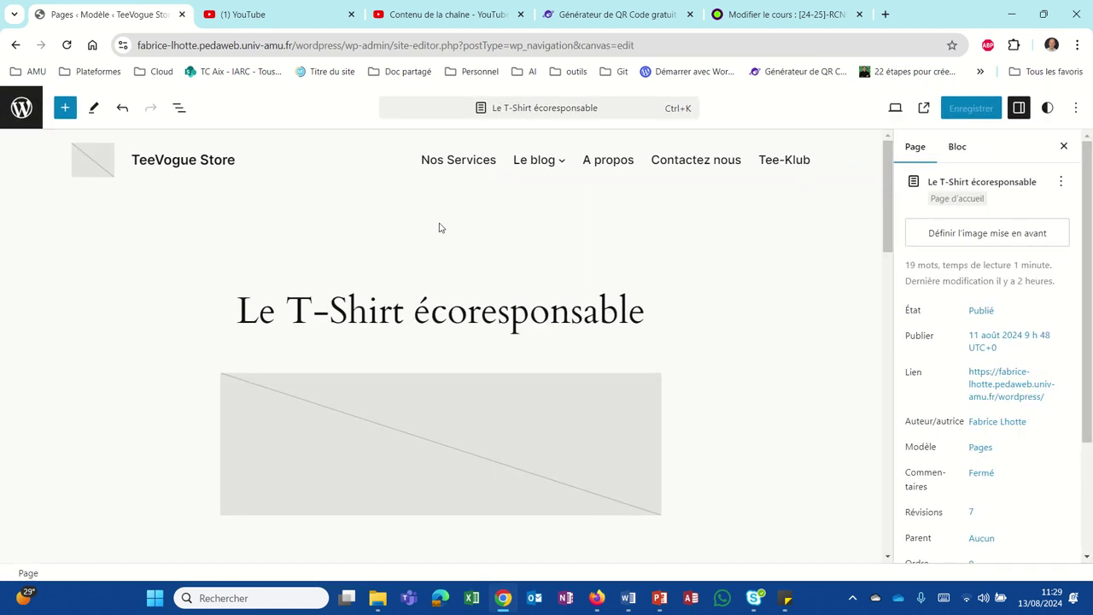
{"action": "left_click", "coordinate": [15, 106]}
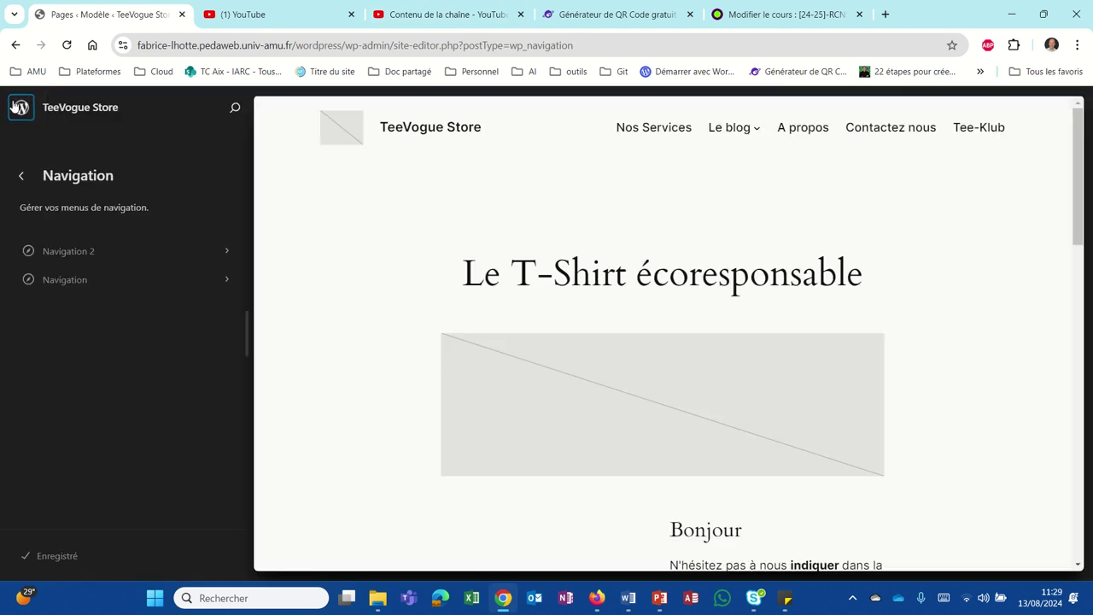
{"action": "left_click", "coordinate": [46, 281]}
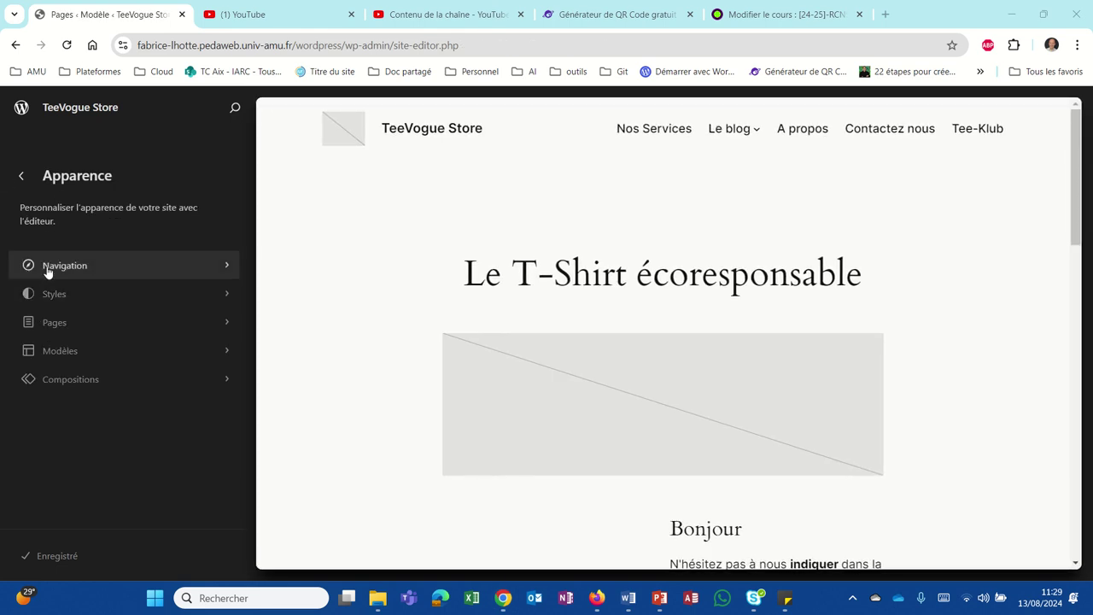
{"action": "left_click", "coordinate": [47, 267]}
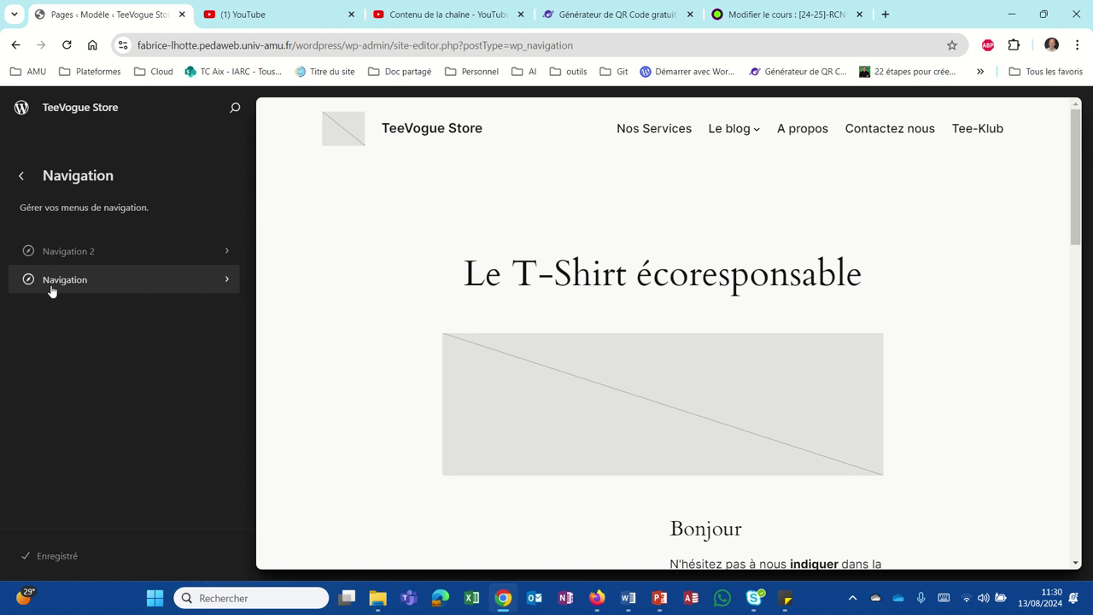
{"action": "left_click", "coordinate": [50, 289]}
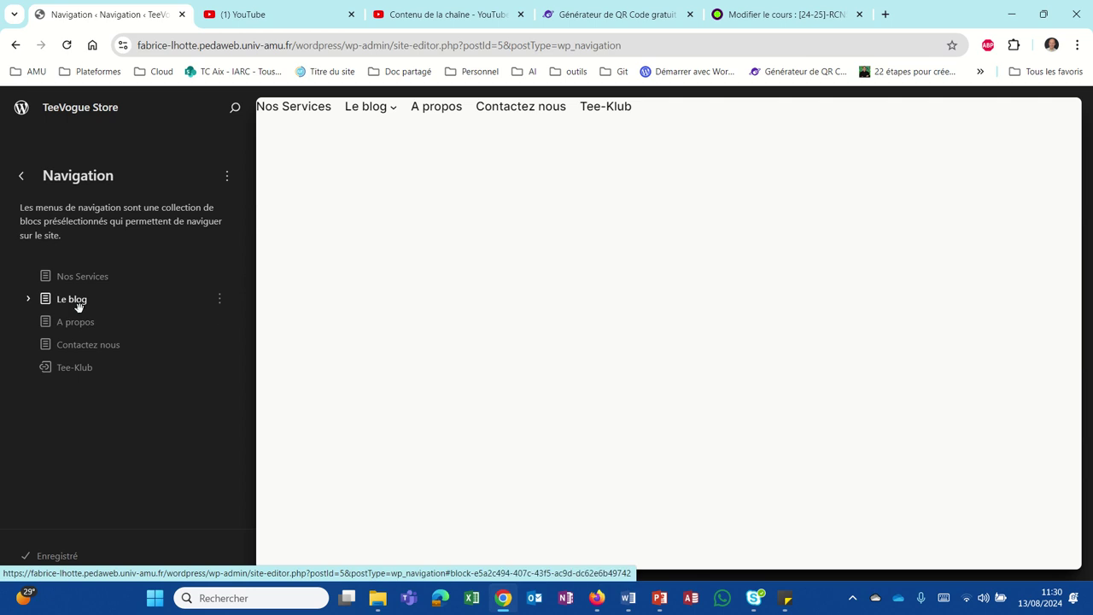
{"action": "left_click", "coordinate": [26, 178]}
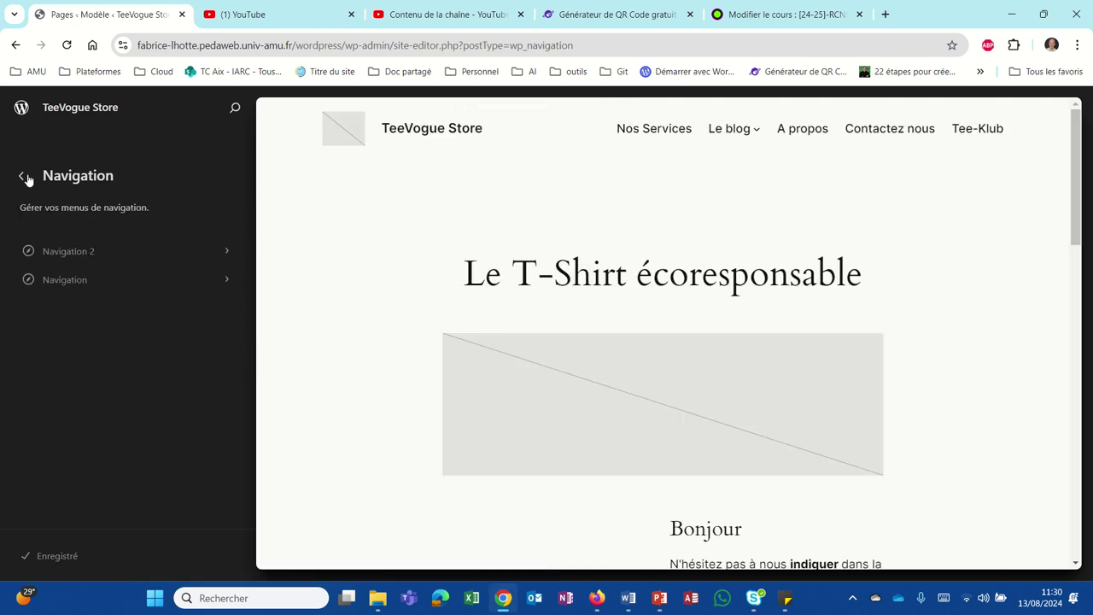
Look over the site's list of pages and list of templates, and return to the Apparence overview
{"action": "left_click", "coordinate": [17, 178]}
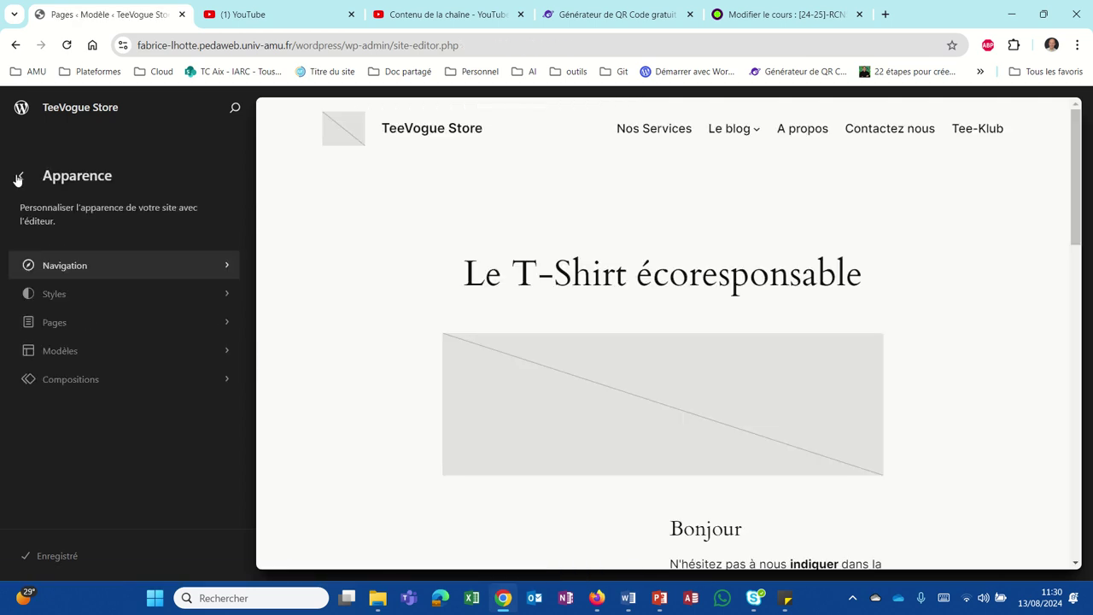
{"action": "left_click", "coordinate": [44, 321]}
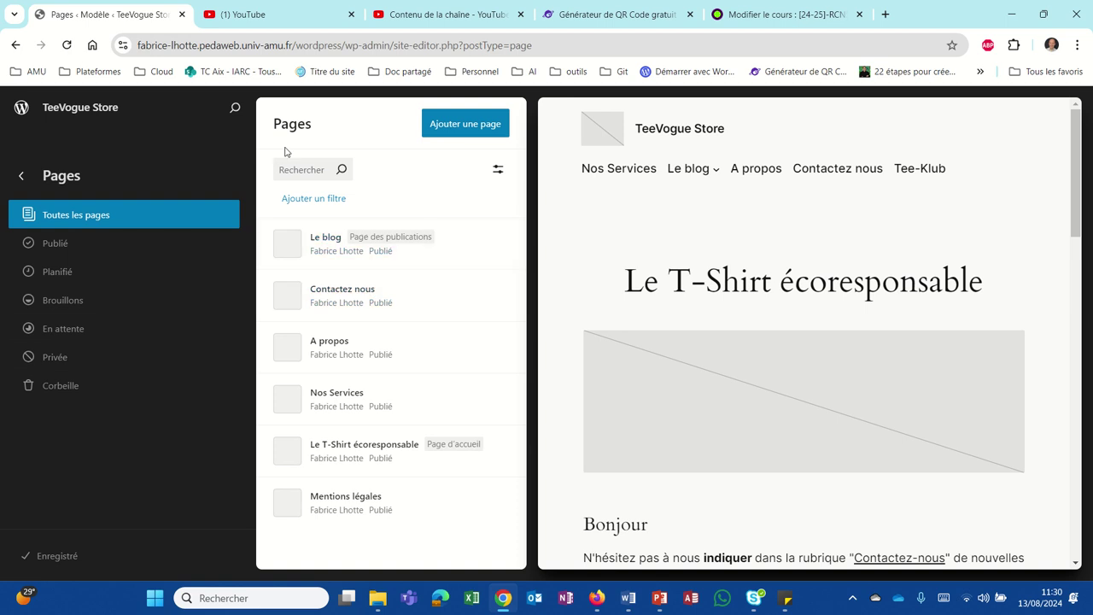
{"action": "left_click", "coordinate": [21, 176]}
{"action": "left_click", "coordinate": [73, 350]}
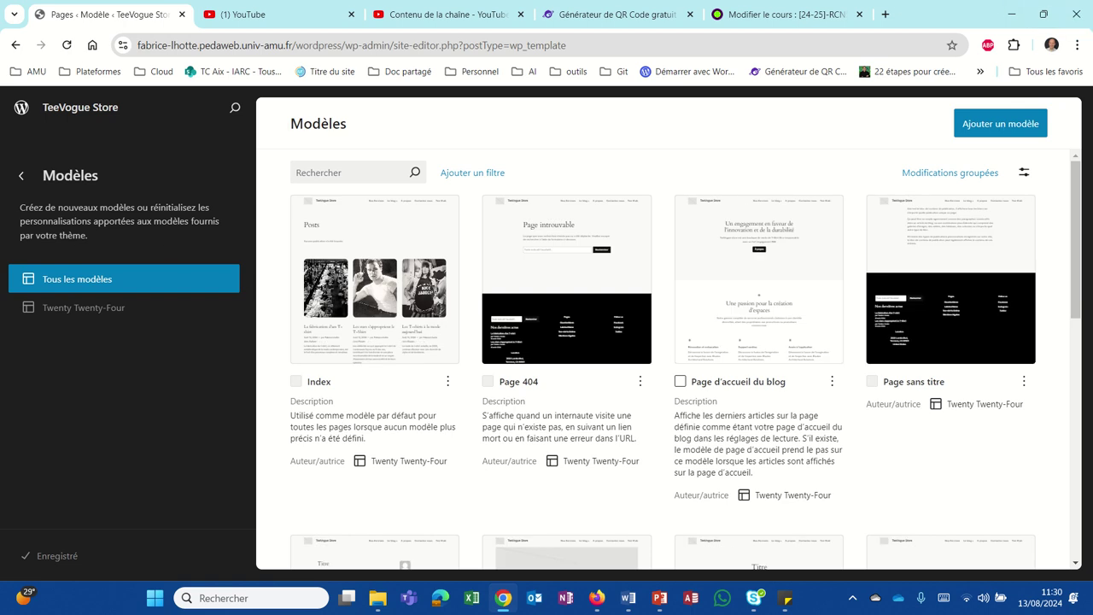
{"action": "key", "text": "alt+Left"}
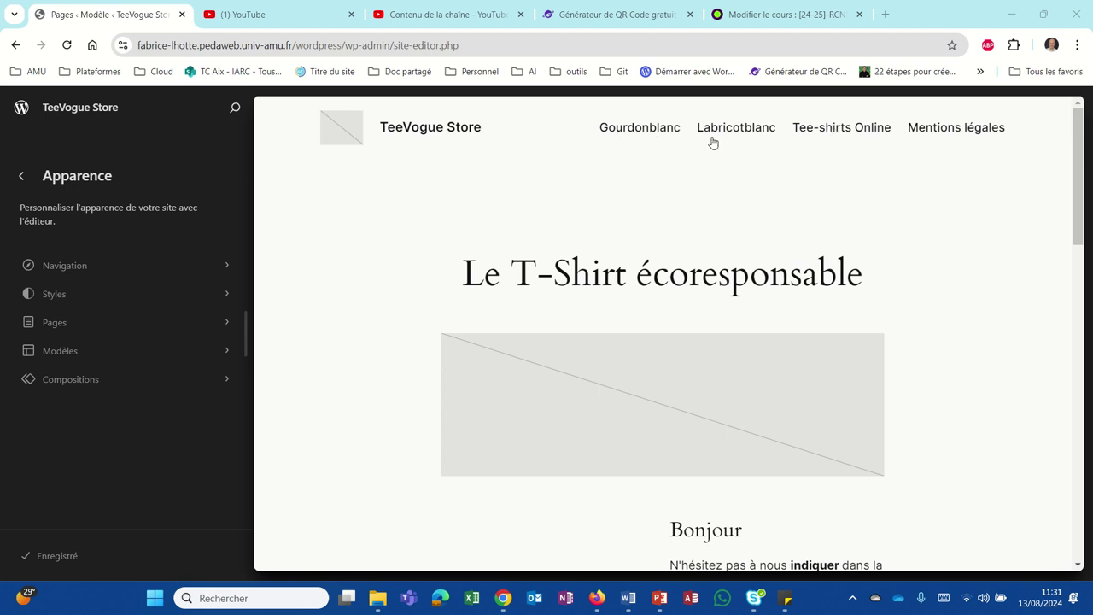
Open the home page's En-tête template part for editing, with the list of its blocks displayed
{"action": "left_click", "coordinate": [603, 126]}
{"action": "left_click", "coordinate": [527, 156]}
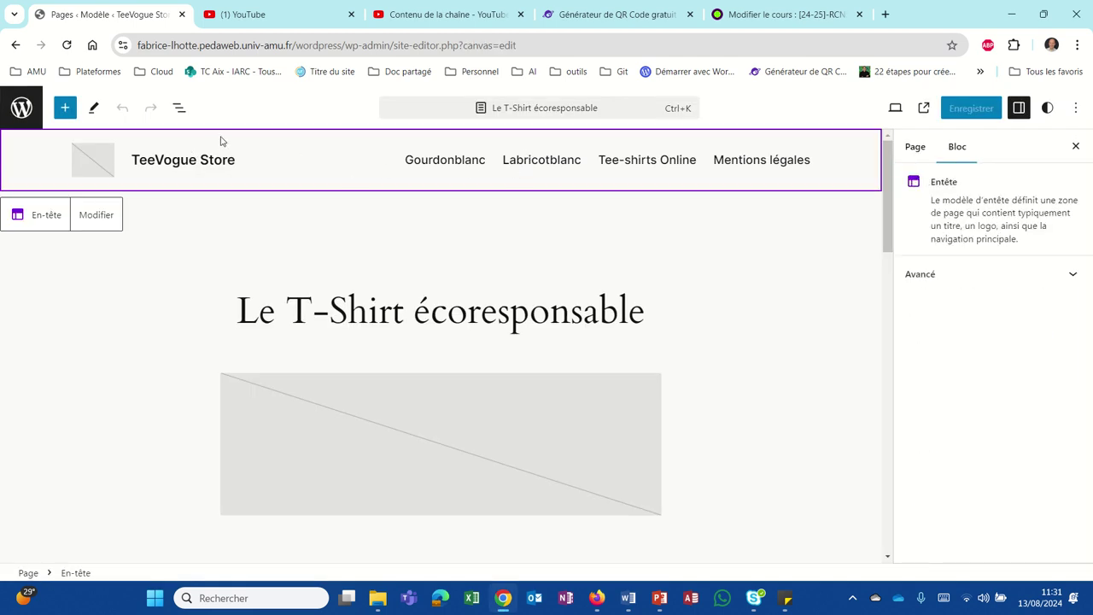
{"action": "left_click", "coordinate": [178, 108]}
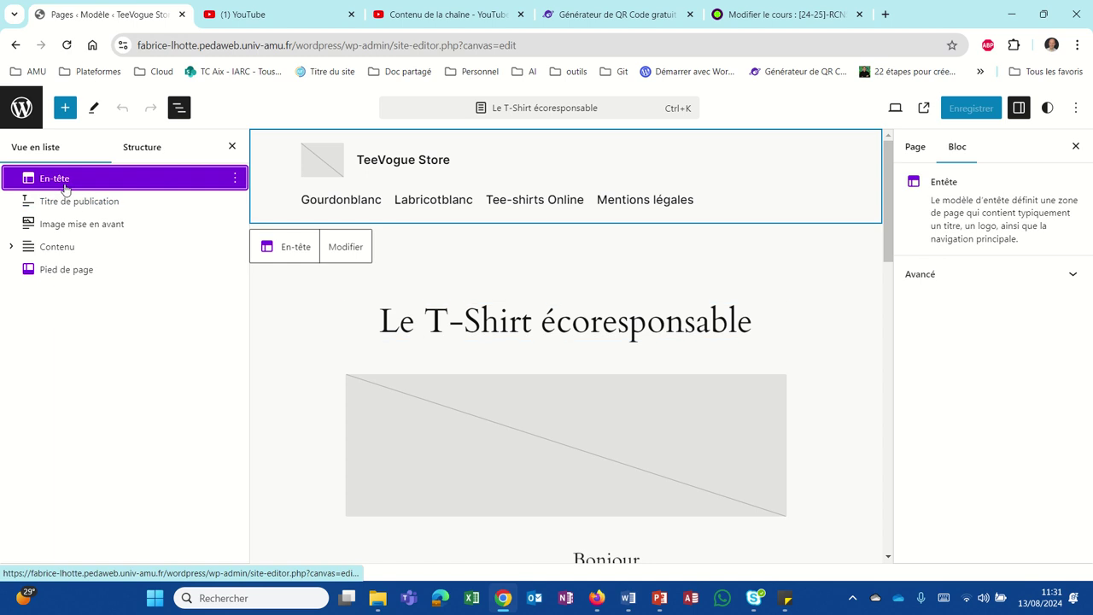
{"action": "left_click", "coordinate": [354, 246]}
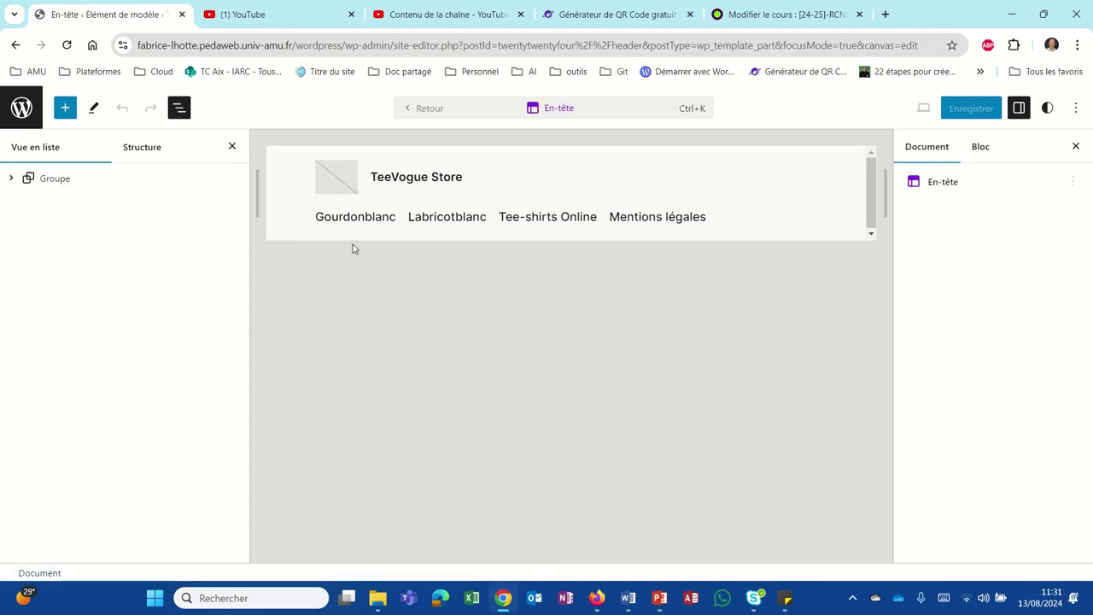
Switch the header's Navigation block to the existing menu named Navigation
{"action": "left_click", "coordinate": [437, 217]}
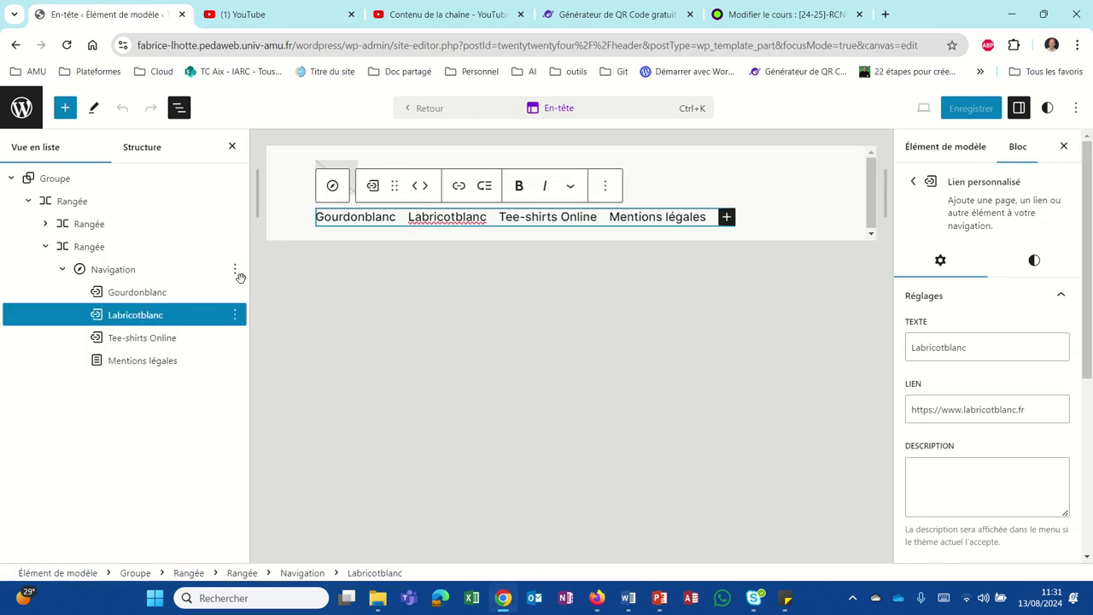
{"action": "left_click", "coordinate": [120, 270]}
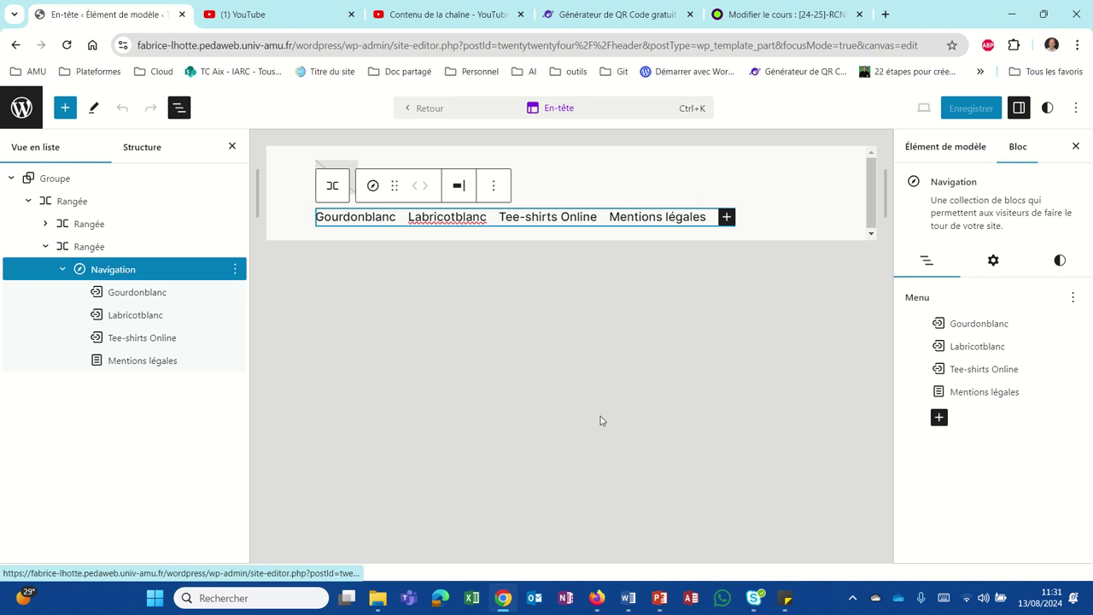
{"action": "left_click", "coordinate": [1072, 299]}
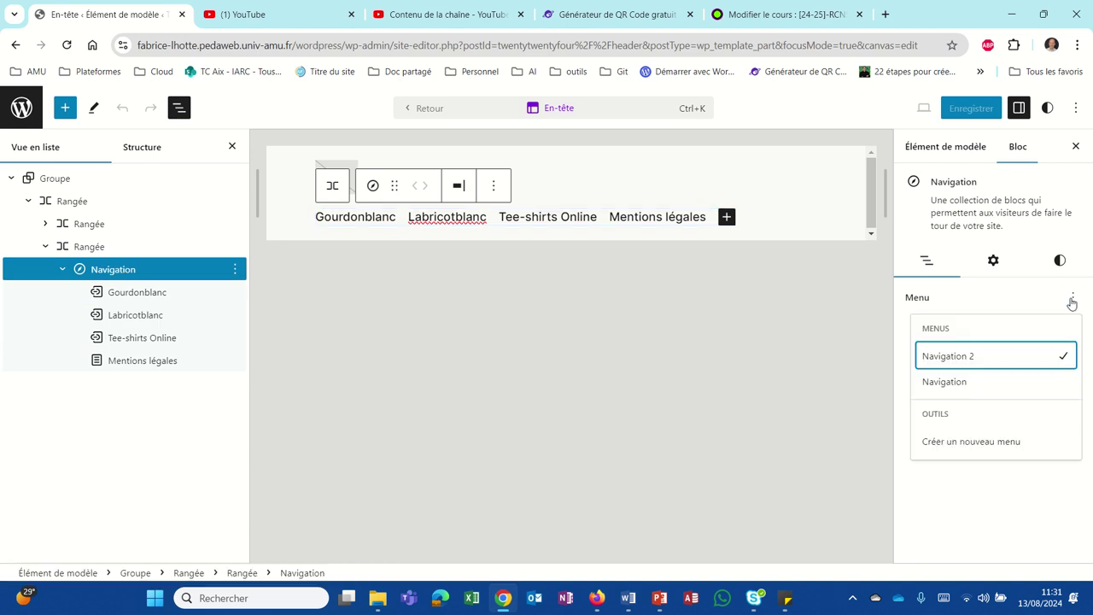
{"action": "left_click", "coordinate": [940, 383]}
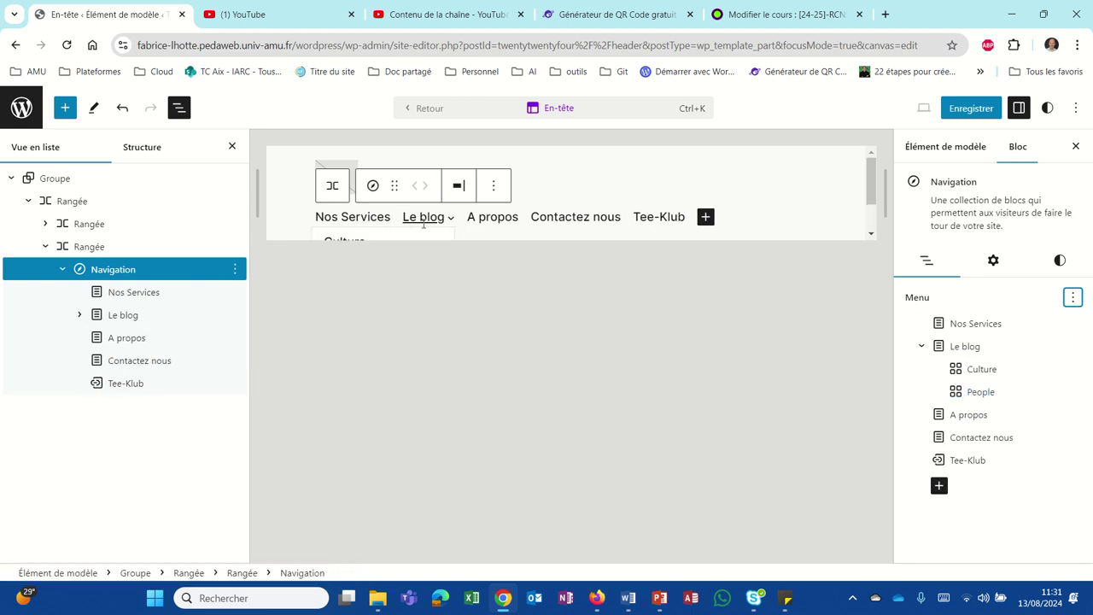